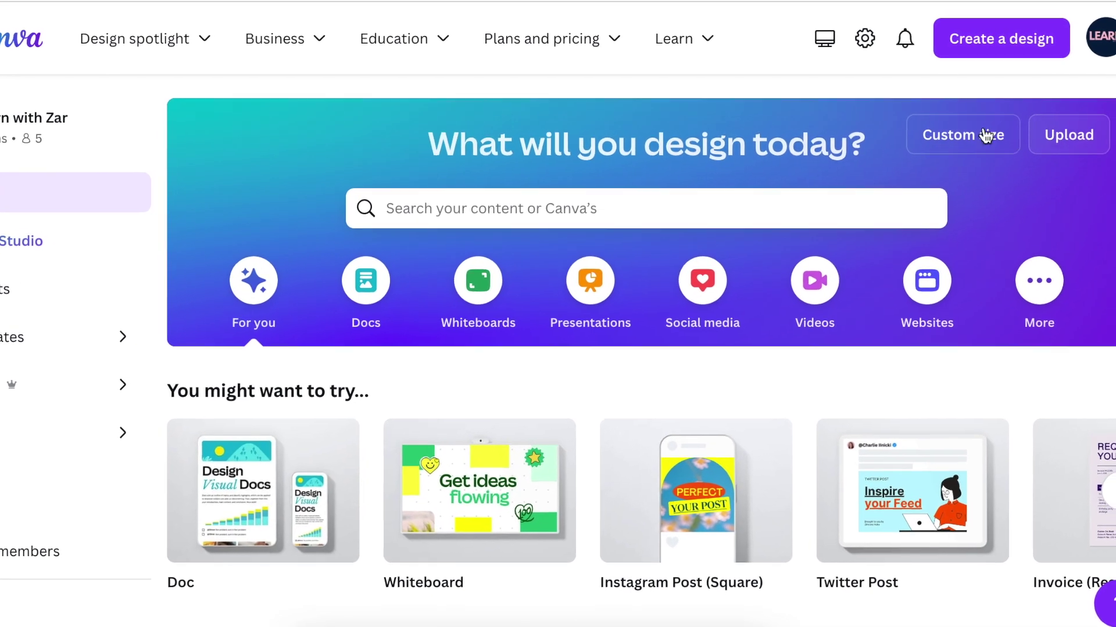
- Start a blank portrait poster and fill its page with a light green-to-blue gradient
{"action": "left_click", "coordinate": [996, 38]}
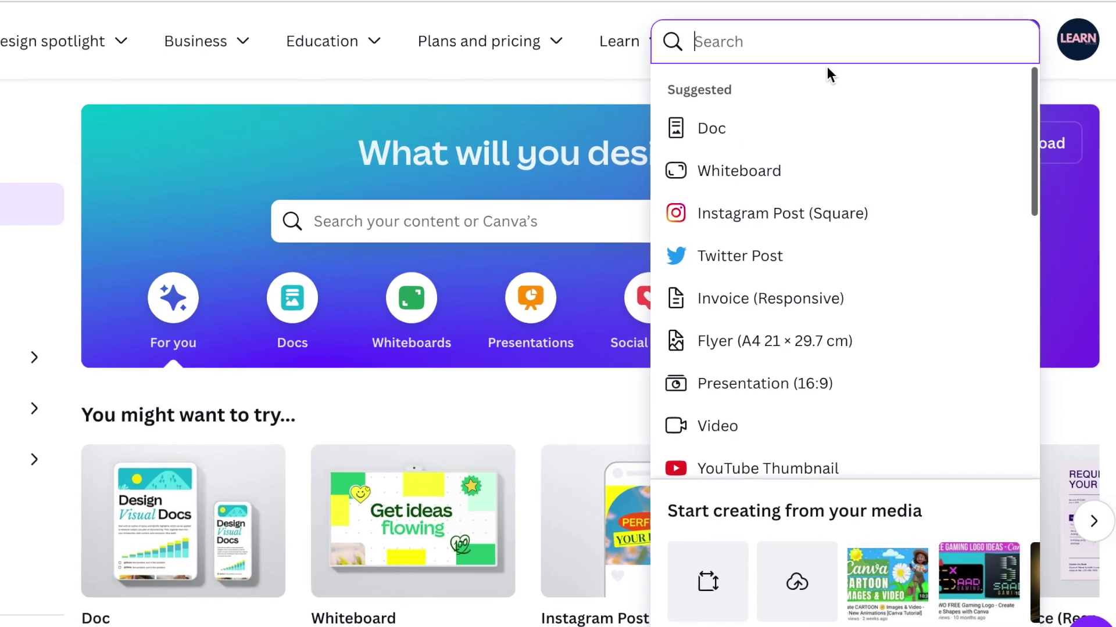
{"action": "type", "text": "POSTE"}
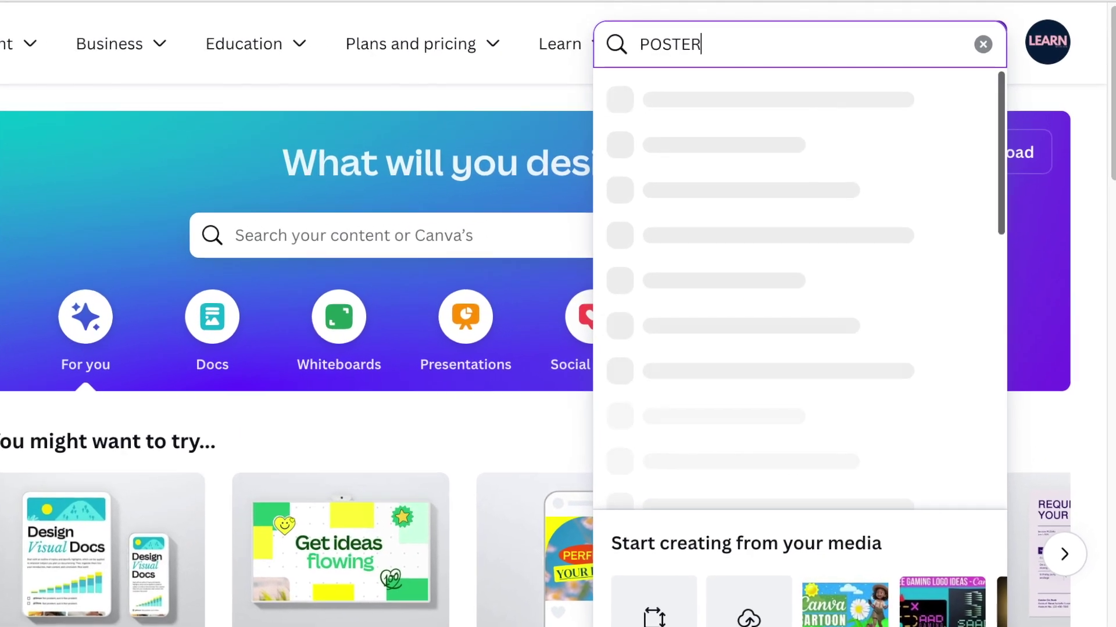
{"action": "type", "text": "R"}
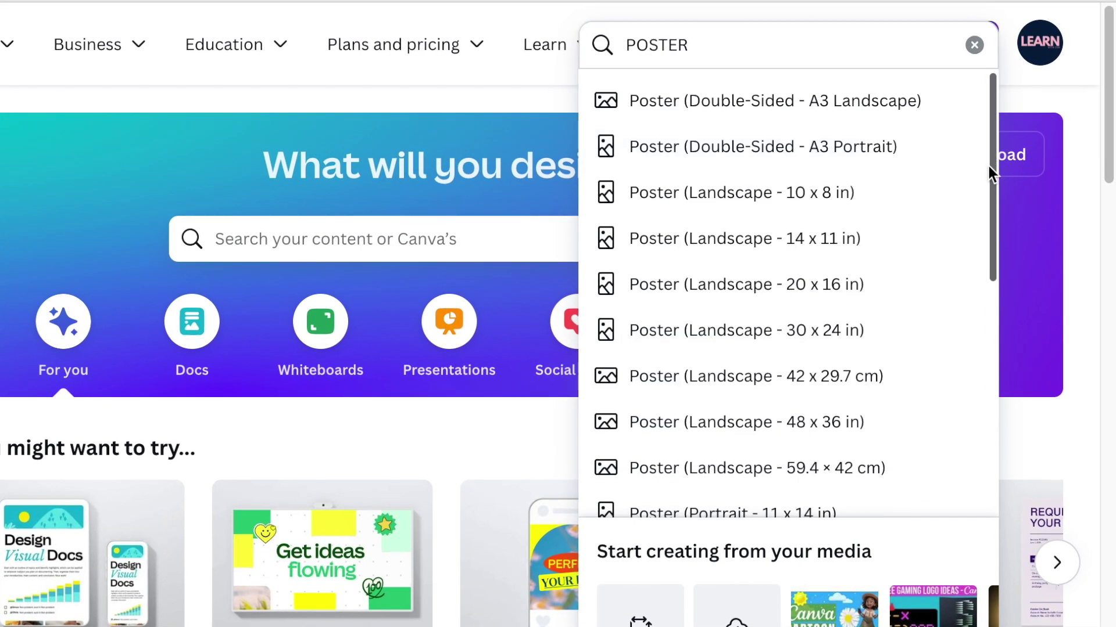
{"action": "left_click_drag", "start_coordinate": [988, 166], "coordinate": [978, 376]}
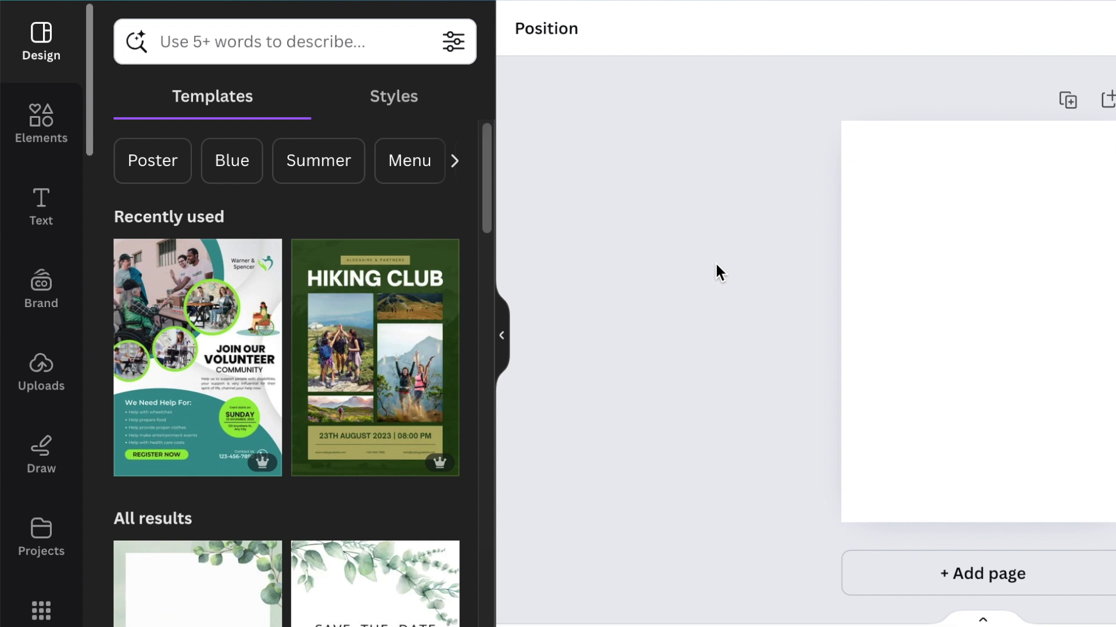
{"action": "left_click", "coordinate": [909, 339]}
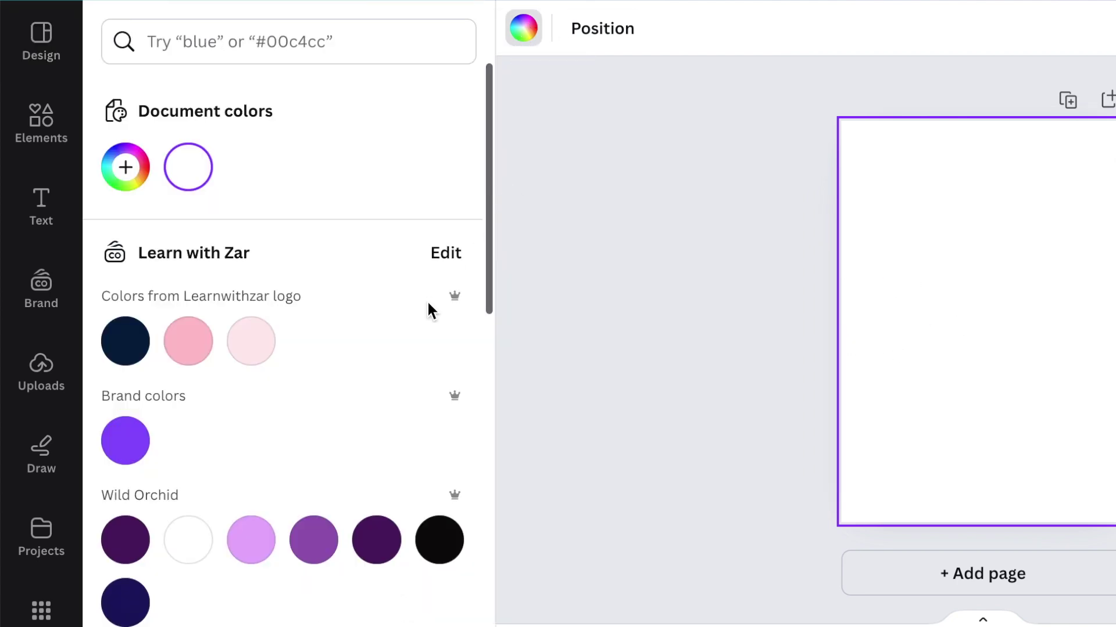
{"action": "scroll", "coordinate": [429, 305], "scroll_direction": "down", "scroll_amount": 5}
{"action": "left_click", "coordinate": [441, 431]}
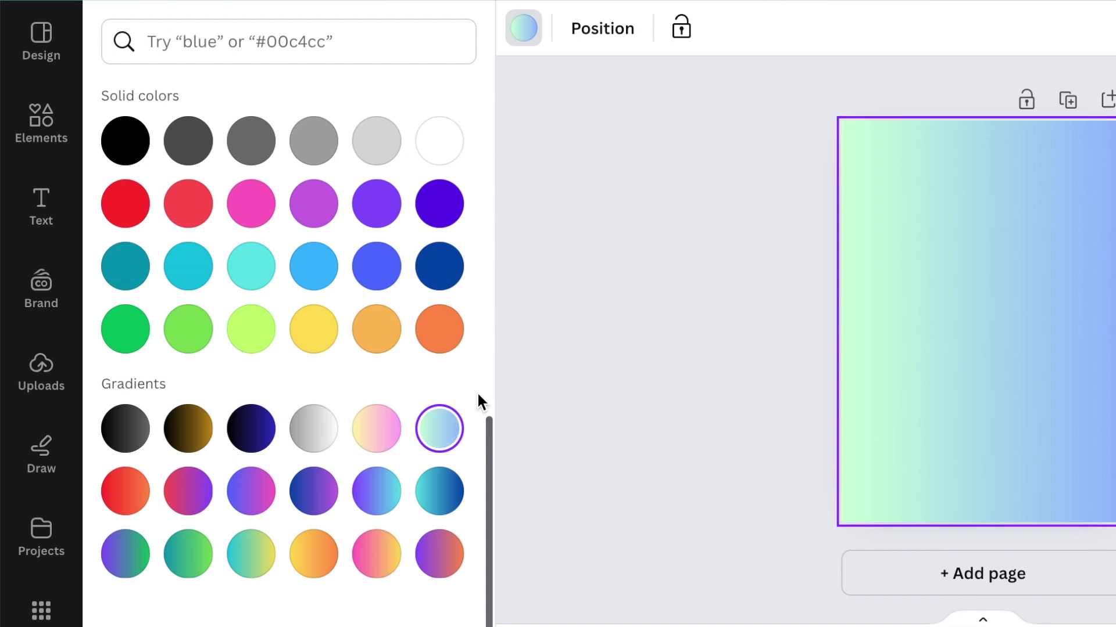
{"action": "left_click", "coordinate": [686, 339]}
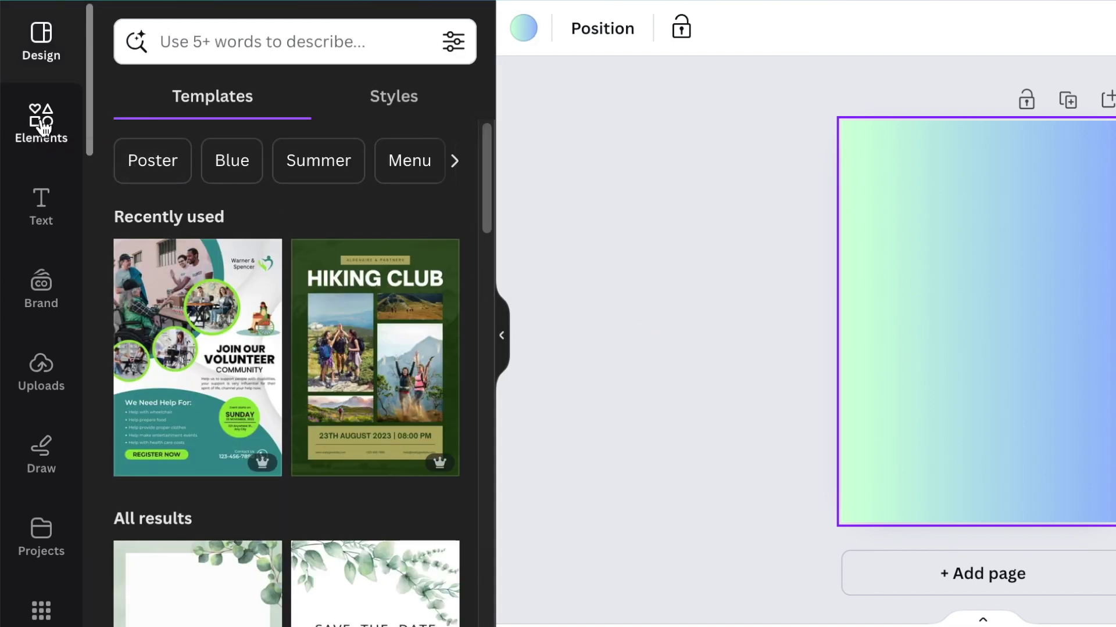
{"action": "left_click", "coordinate": [41, 126]}
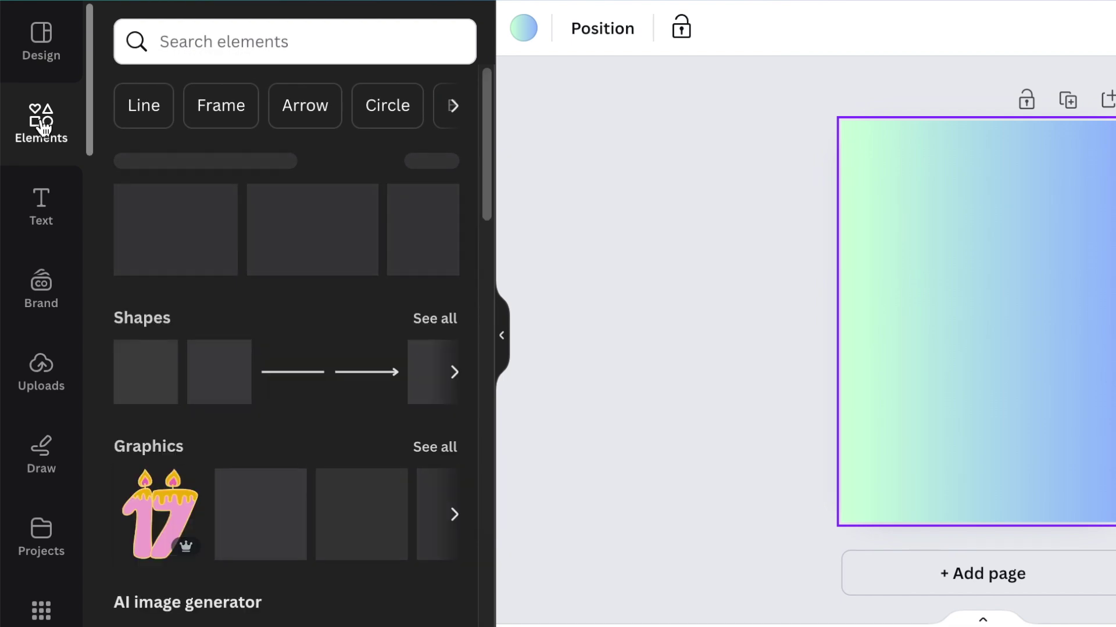
- Add the first 'D frame' search result, shrink it and move it higher up the page
{"action": "left_click", "coordinate": [194, 42]}
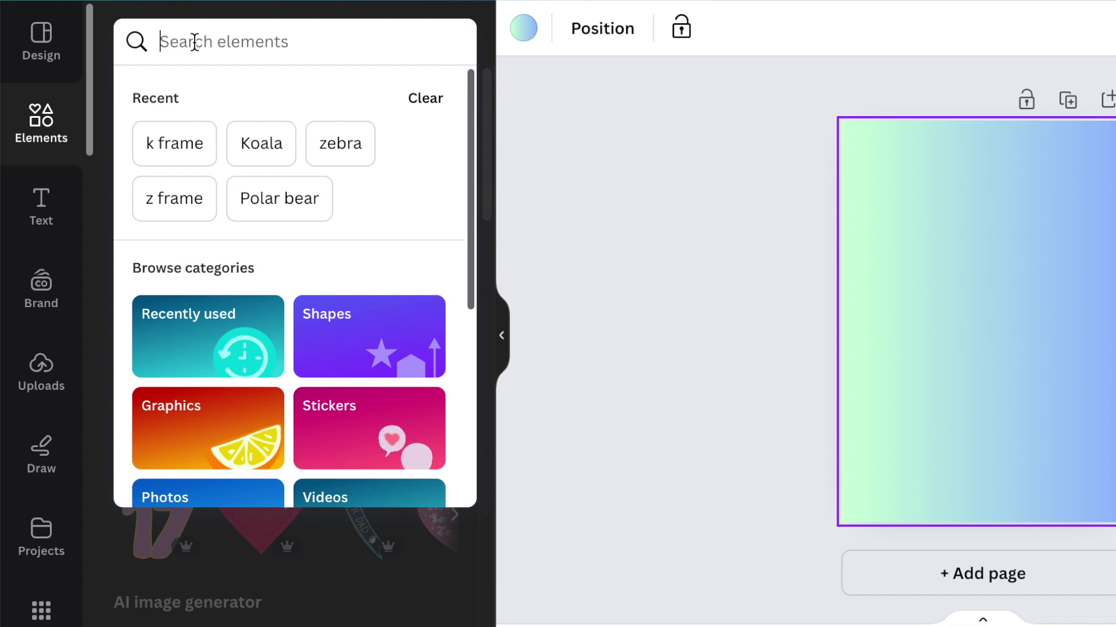
{"action": "type", "text": "D FRAME"}
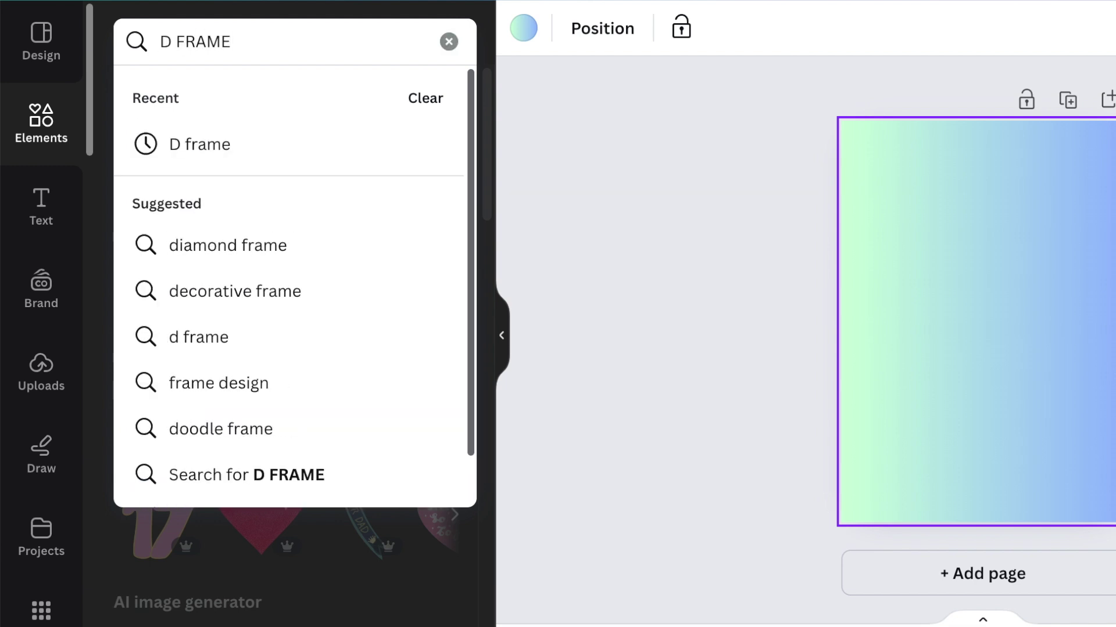
{"action": "key", "text": "Return"}
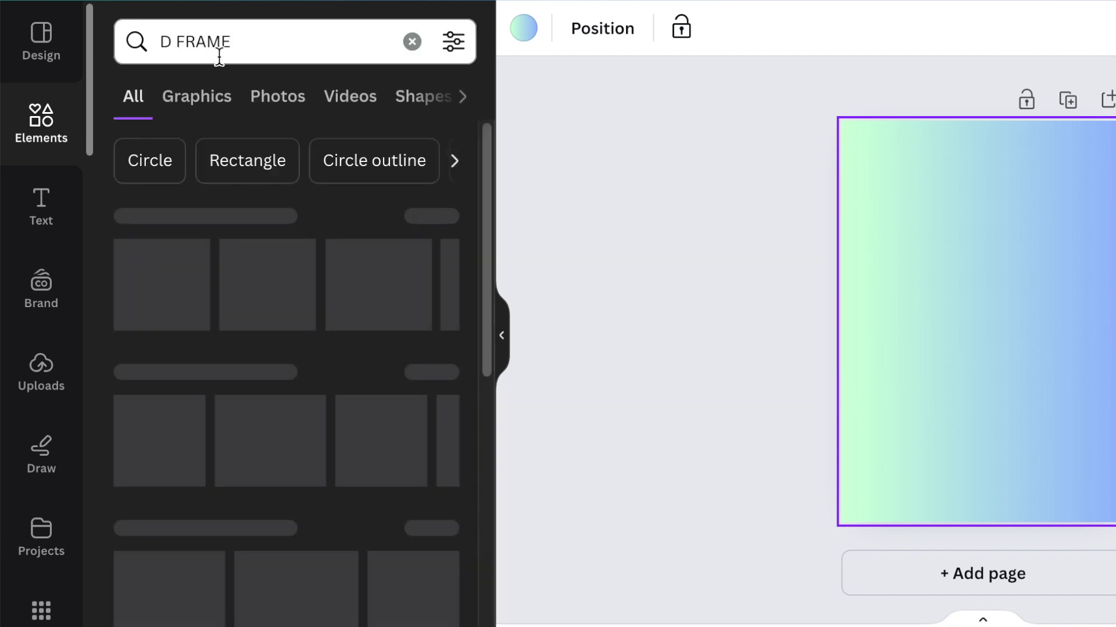
{"action": "left_click", "coordinate": [159, 296]}
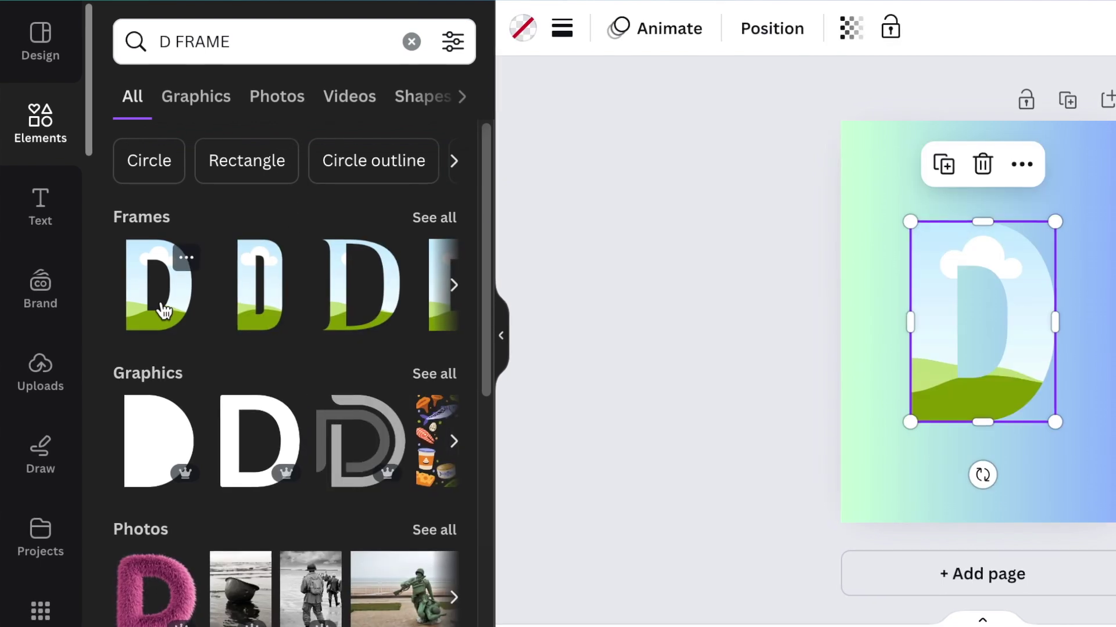
{"action": "left_click_drag", "start_coordinate": [1048, 224], "coordinate": [1002, 281]}
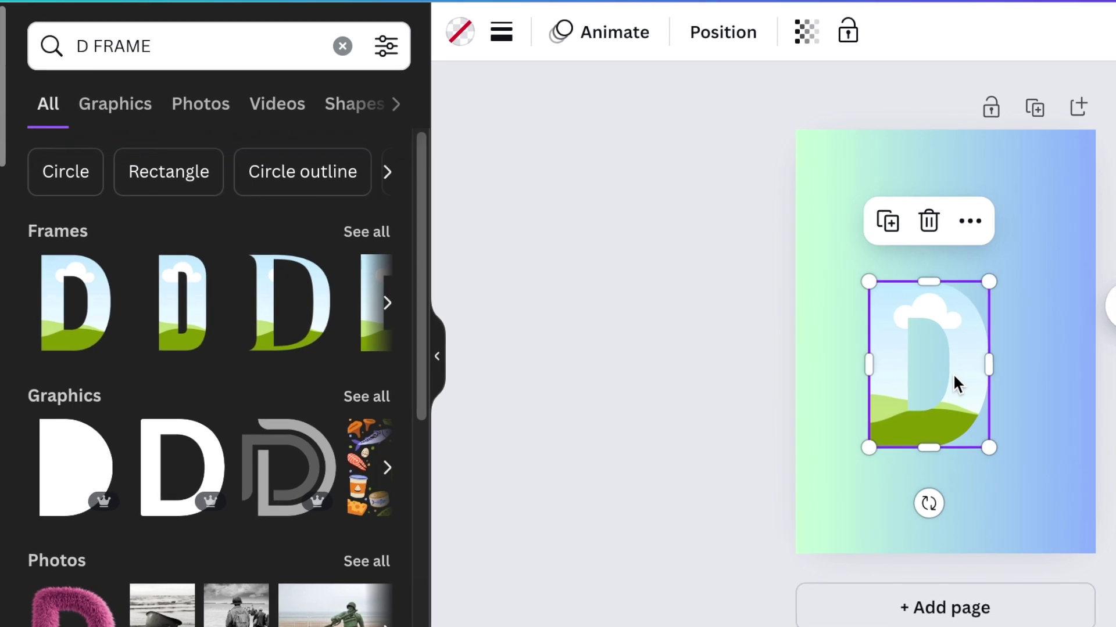
{"action": "left_click_drag", "start_coordinate": [956, 383], "coordinate": [956, 297]}
{"action": "left_click_drag", "start_coordinate": [182, 54], "coordinate": [72, 43]}
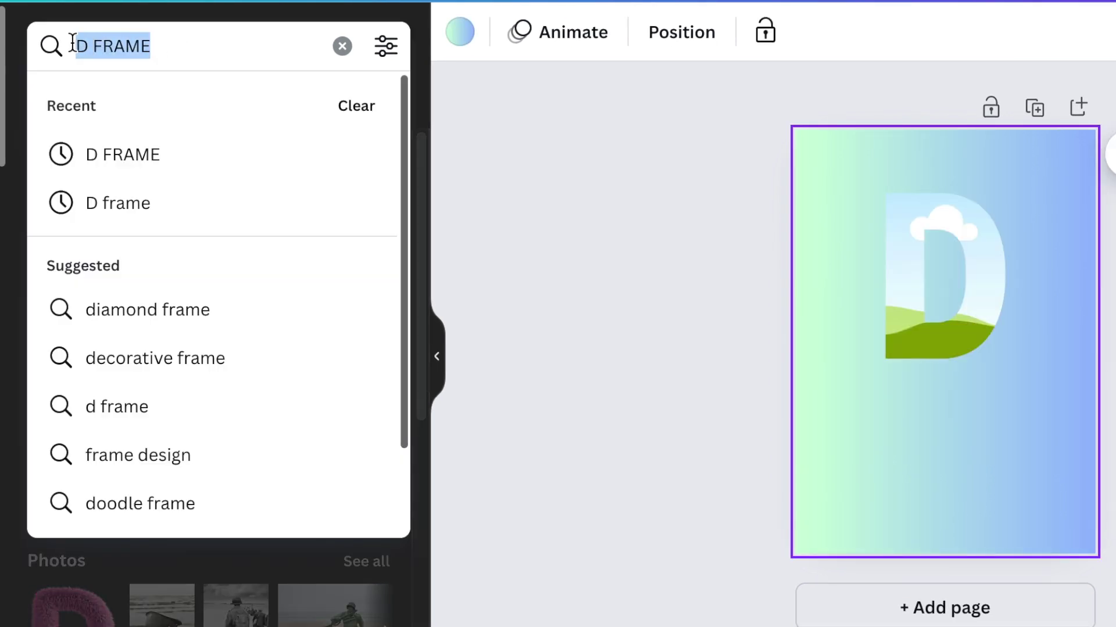
{"action": "type", "text": "DO"}
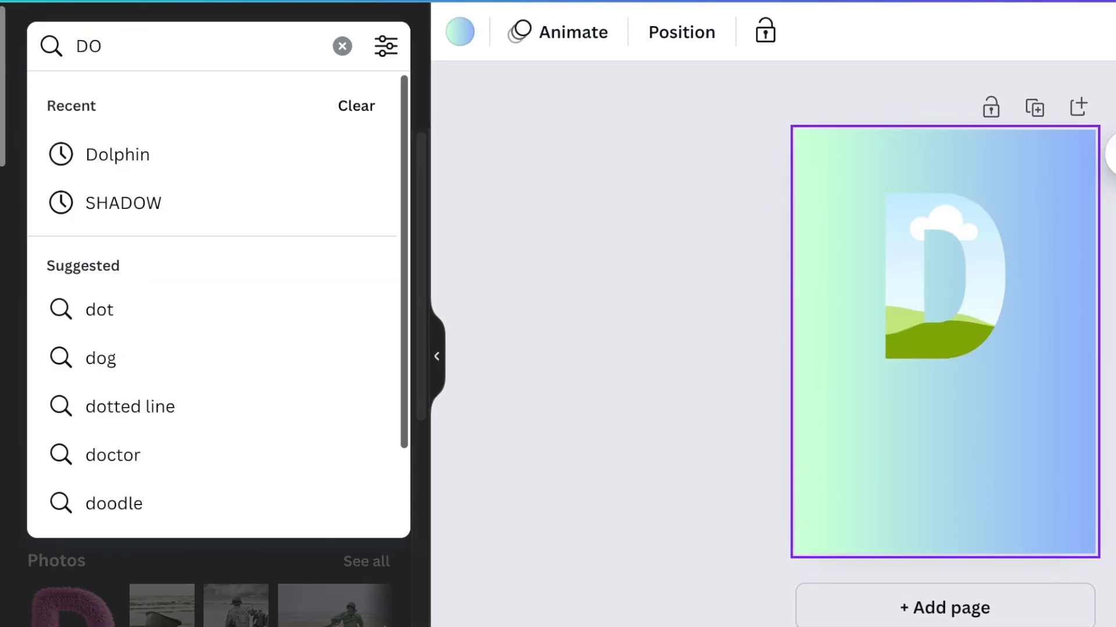
{"action": "type", "text": "LPHIN"}
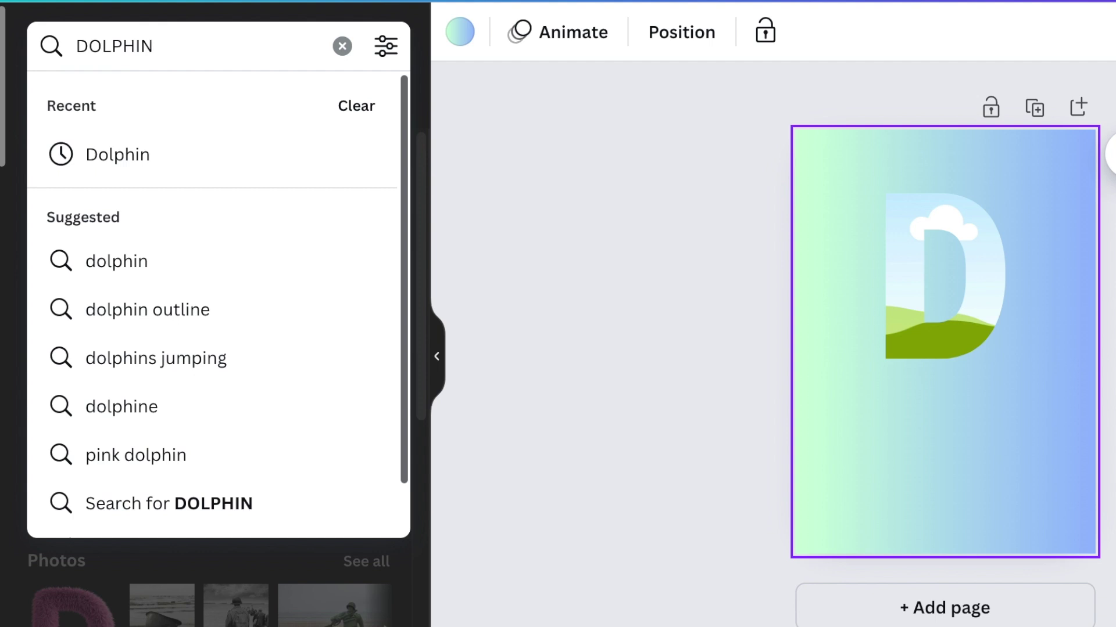
- Add the dolphin sculpture photo from recently used elements and drag it toward the D
{"action": "key", "text": "Return"}
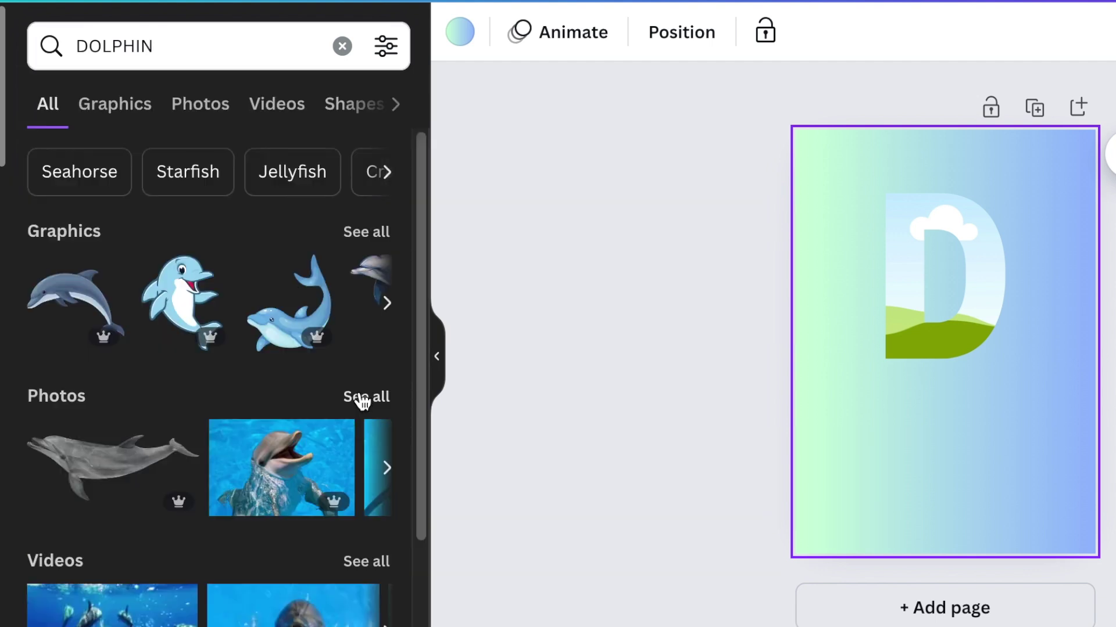
{"action": "left_click", "coordinate": [362, 399]}
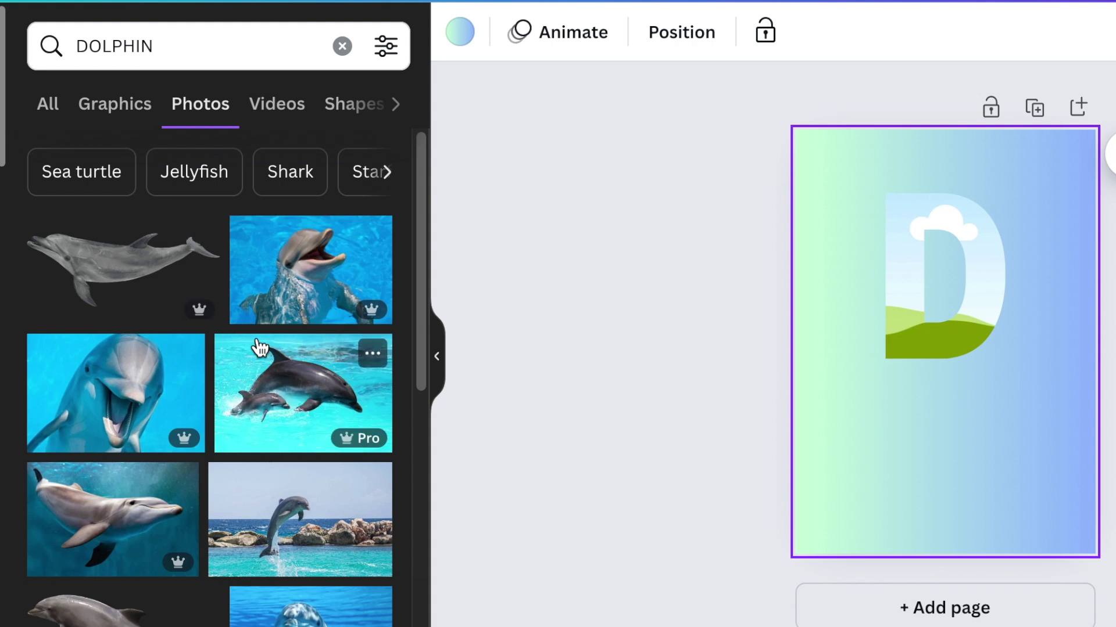
{"action": "left_click", "coordinate": [343, 46]}
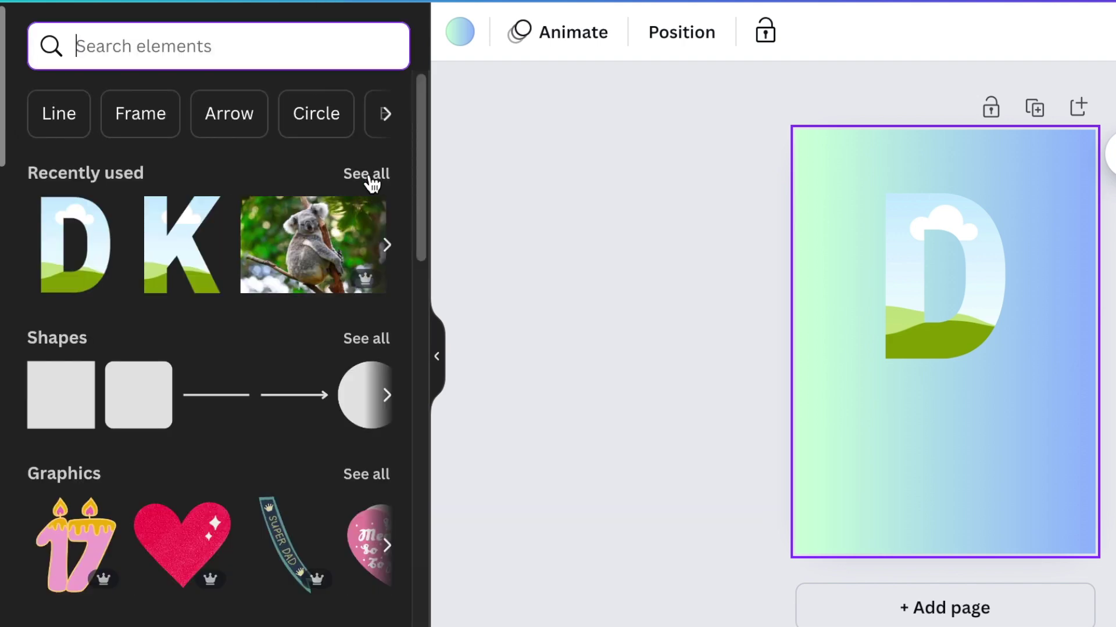
{"action": "left_click", "coordinate": [366, 175]}
{"action": "scroll", "coordinate": [243, 399], "scroll_direction": "down", "scroll_amount": 5}
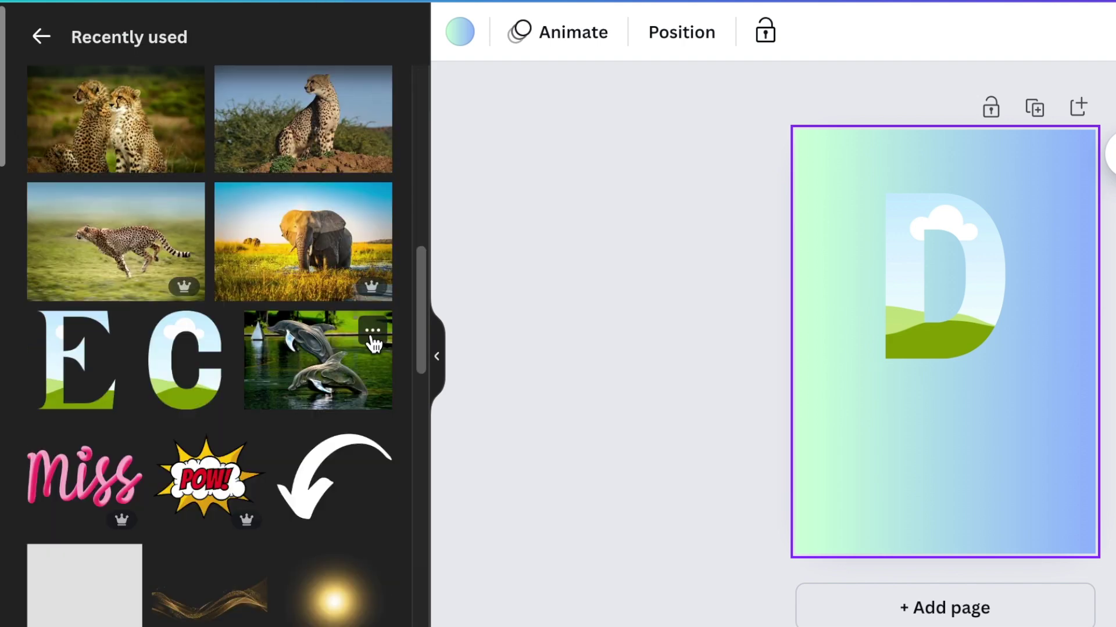
{"action": "left_click", "coordinate": [372, 335]}
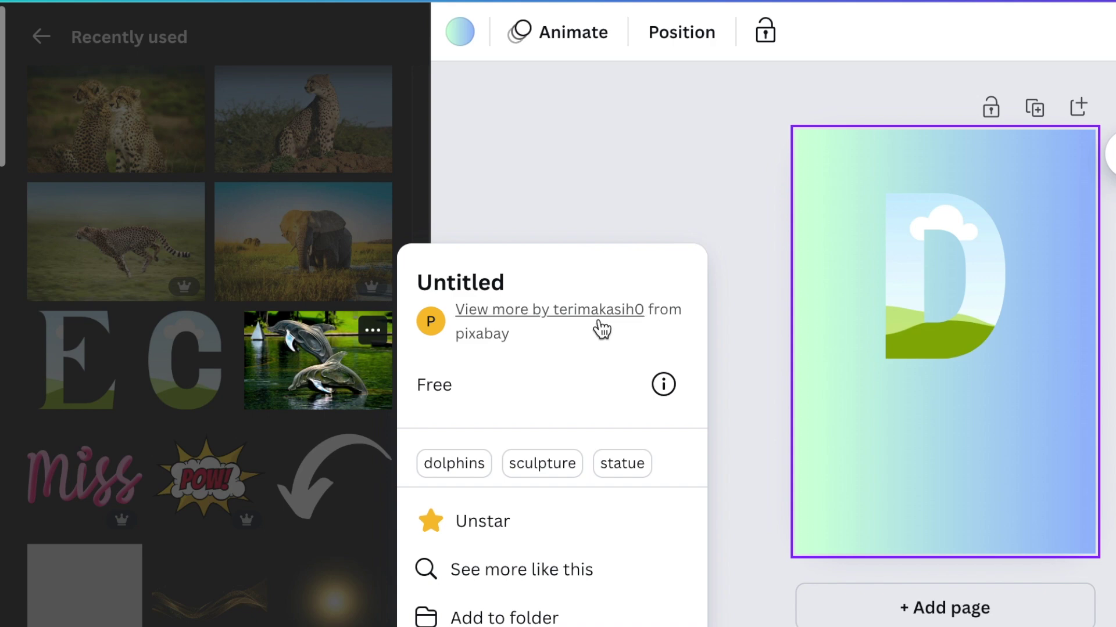
{"action": "left_click", "coordinate": [319, 360]}
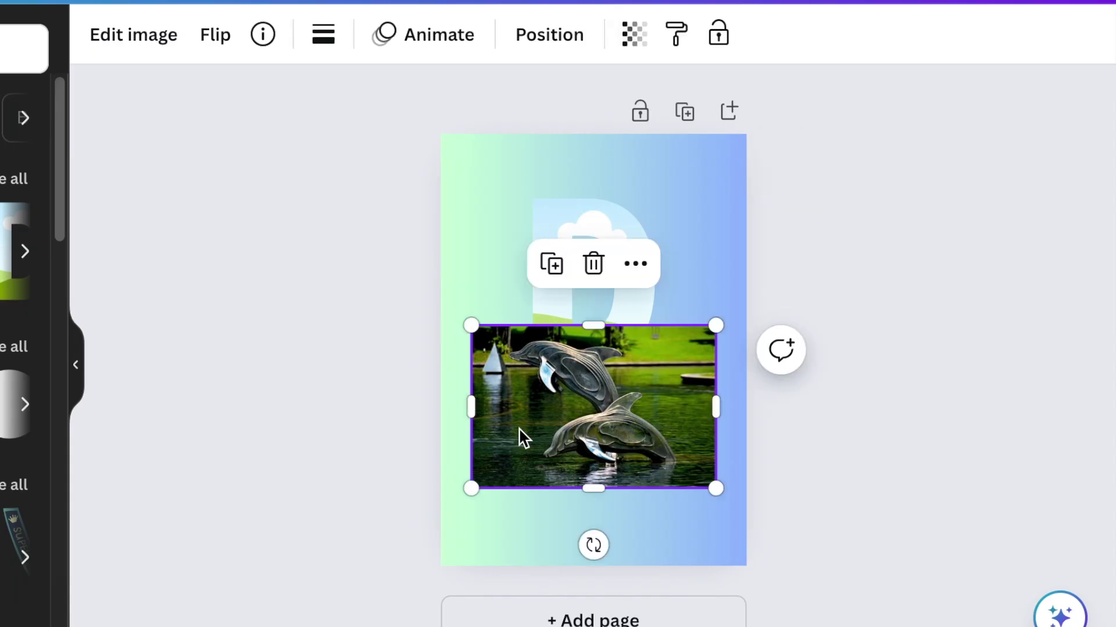
{"action": "mouse_move", "coordinate": [518, 439]}
{"action": "left_mouse_down"}
{"action": "mouse_move", "coordinate": [660, 443]}
{"action": "mouse_move", "coordinate": [358, 363]}
{"action": "mouse_move", "coordinate": [314, 341]}
{"action": "mouse_move", "coordinate": [311, 309]}
{"action": "left_mouse_up"}
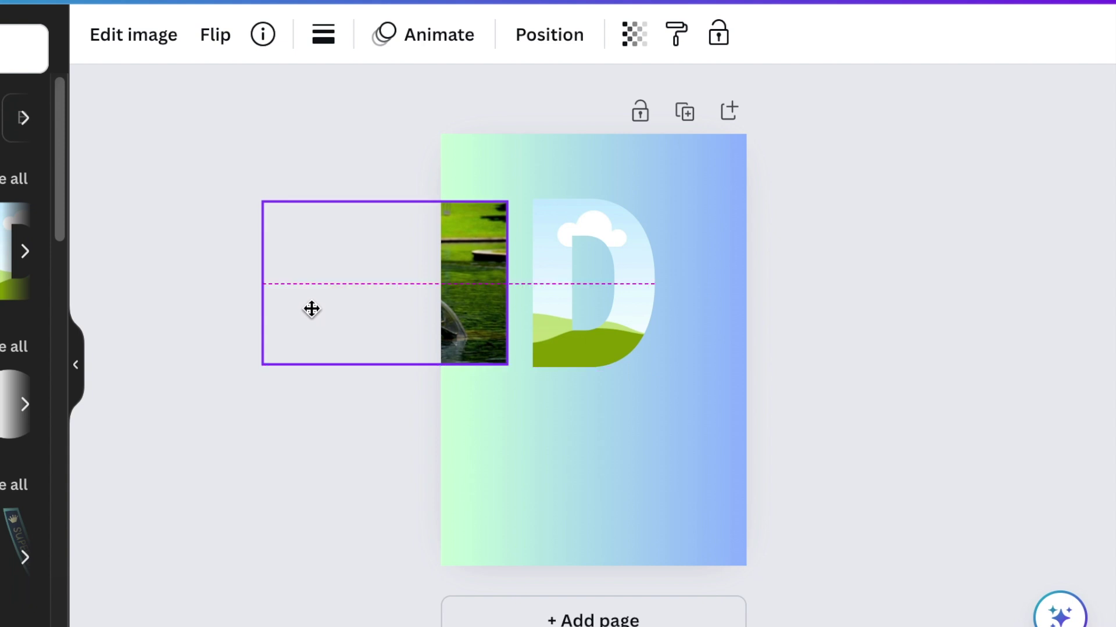
- Duplicate the dolphin photo, park the copy at the page bottom, and drop the original into the D
{"action": "mouse_move", "coordinate": [311, 309]}
{"action": "left_mouse_down"}
{"action": "mouse_move", "coordinate": [340, 435]}
{"action": "mouse_move", "coordinate": [506, 518]}
{"action": "mouse_move", "coordinate": [534, 497]}
{"action": "left_mouse_up"}
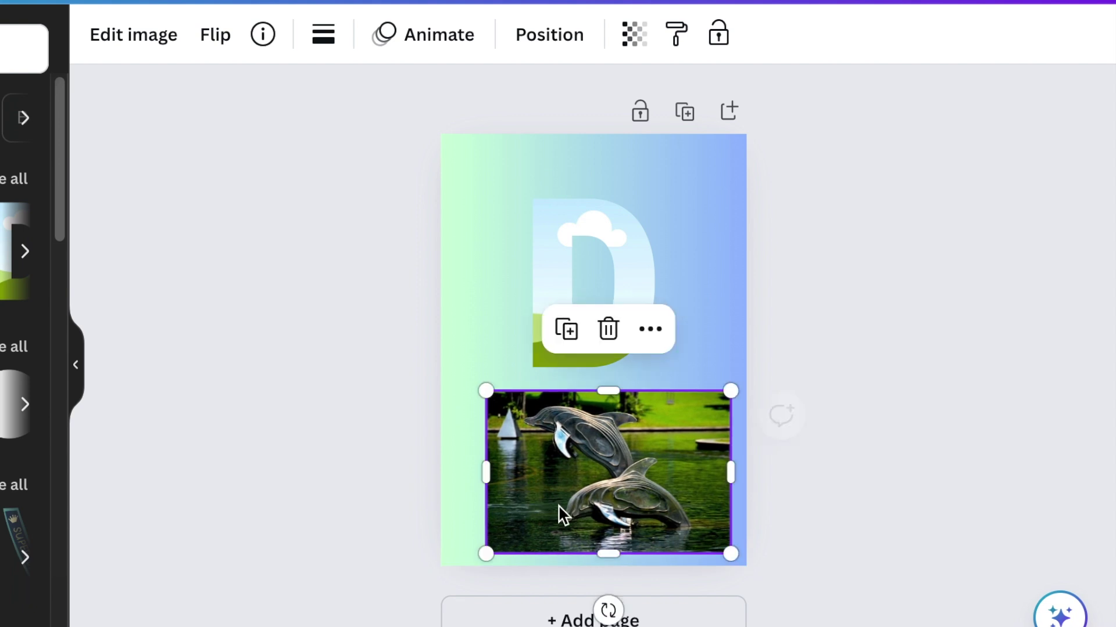
{"action": "left_click", "coordinate": [566, 331]}
{"action": "left_click_drag", "start_coordinate": [589, 462], "coordinate": [544, 483]}
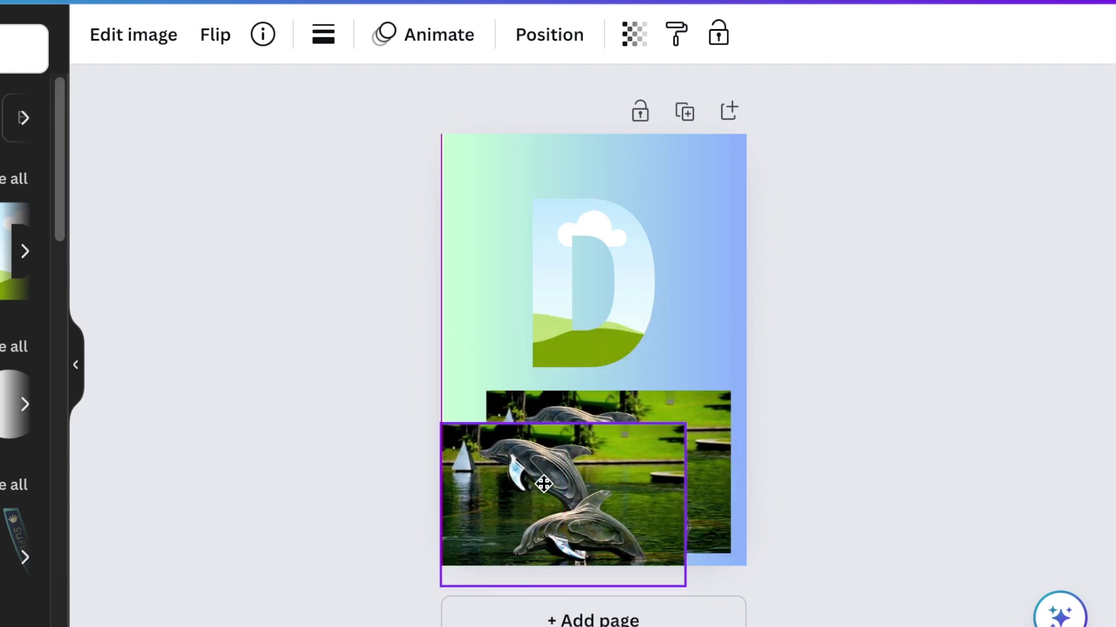
{"action": "left_click", "coordinate": [705, 448]}
{"action": "mouse_move", "coordinate": [708, 451]}
{"action": "left_mouse_down"}
{"action": "mouse_move", "coordinate": [712, 389]}
{"action": "mouse_move", "coordinate": [692, 248]}
{"action": "mouse_move", "coordinate": [593, 259]}
{"action": "mouse_move", "coordinate": [560, 351]}
{"action": "left_mouse_up"}
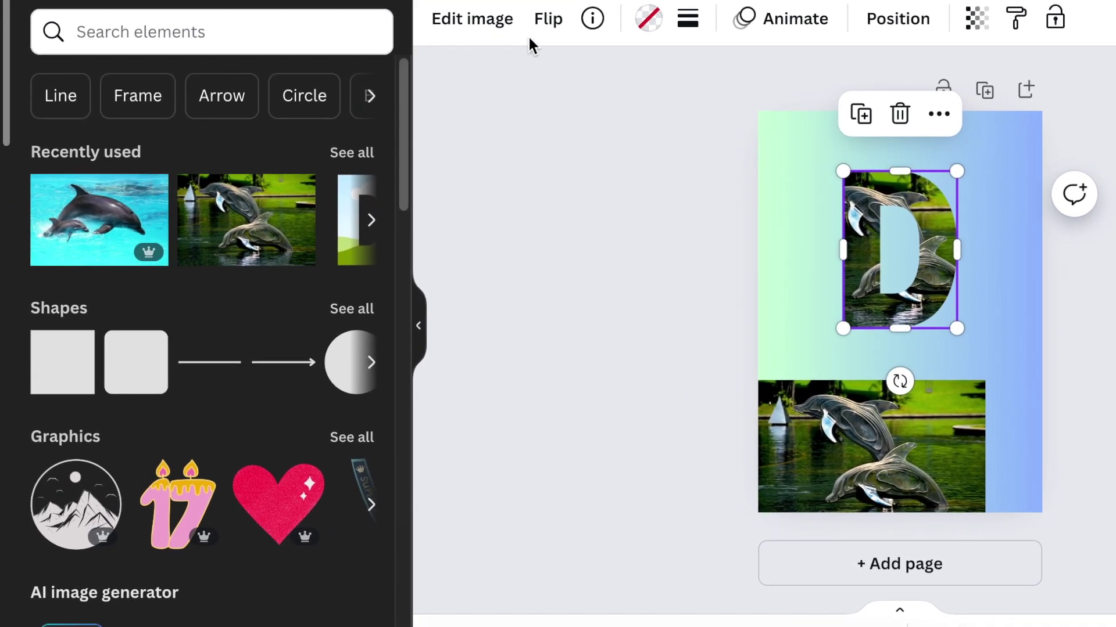
- Crop the dolphin photo inside the D so the leaping sculptures fill the letter
{"action": "left_click", "coordinate": [465, 29]}
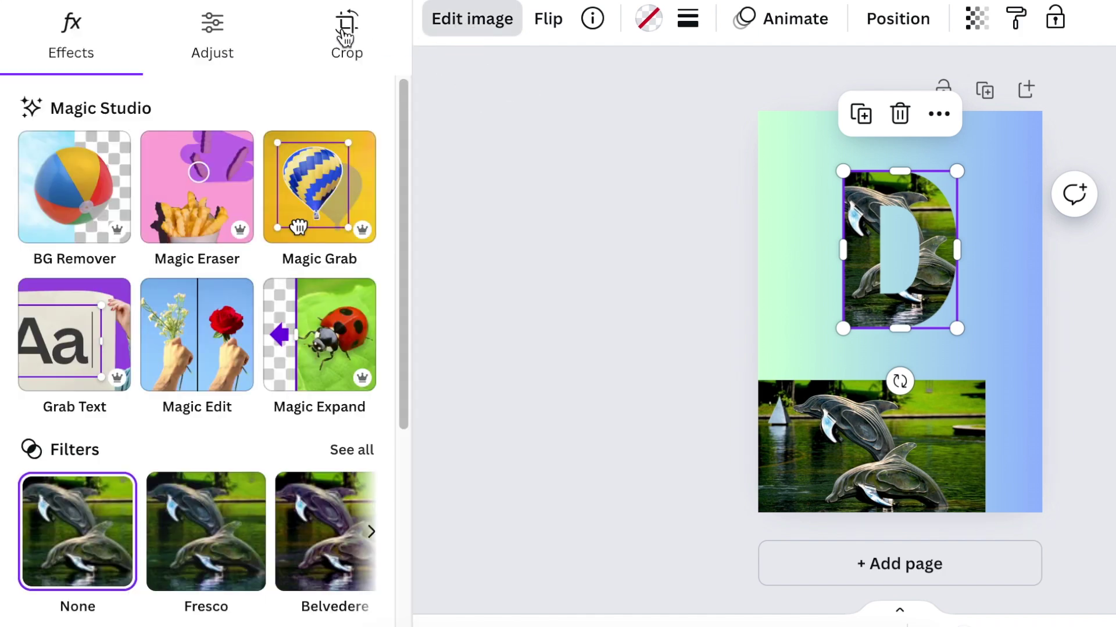
{"action": "left_click", "coordinate": [346, 37]}
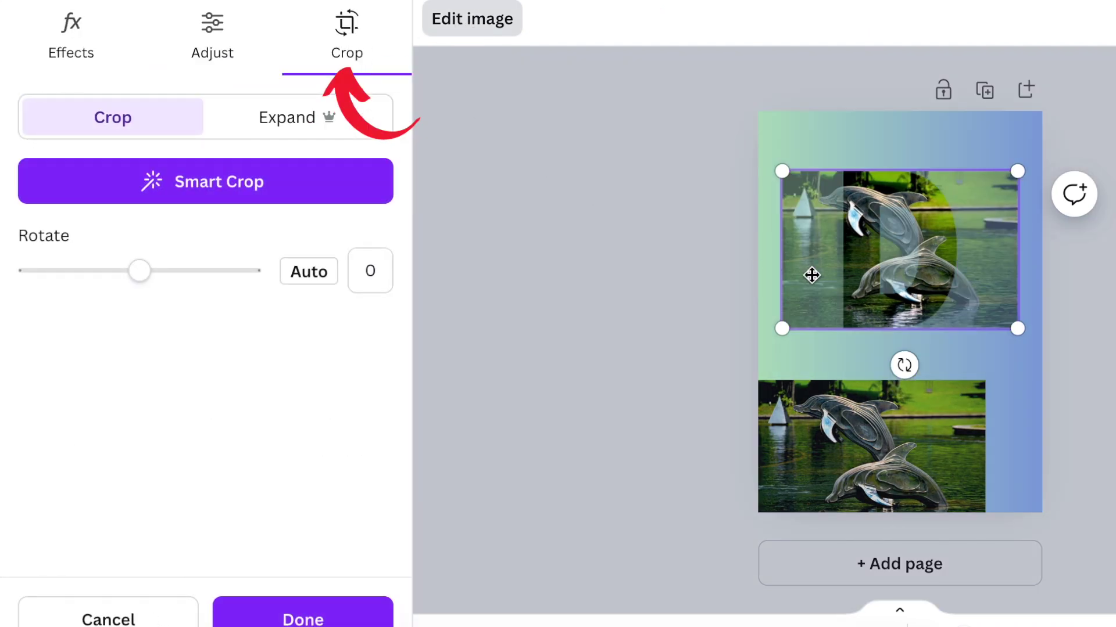
{"action": "left_click_drag", "start_coordinate": [811, 276], "coordinate": [752, 271]}
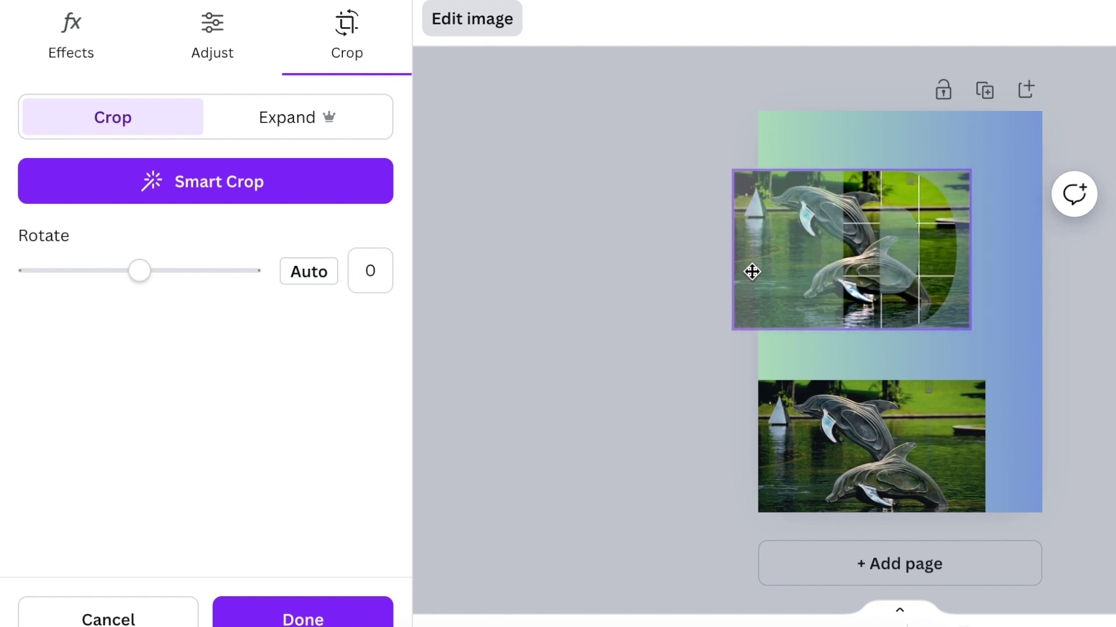
{"action": "left_click_drag", "start_coordinate": [752, 272], "coordinate": [758, 273]}
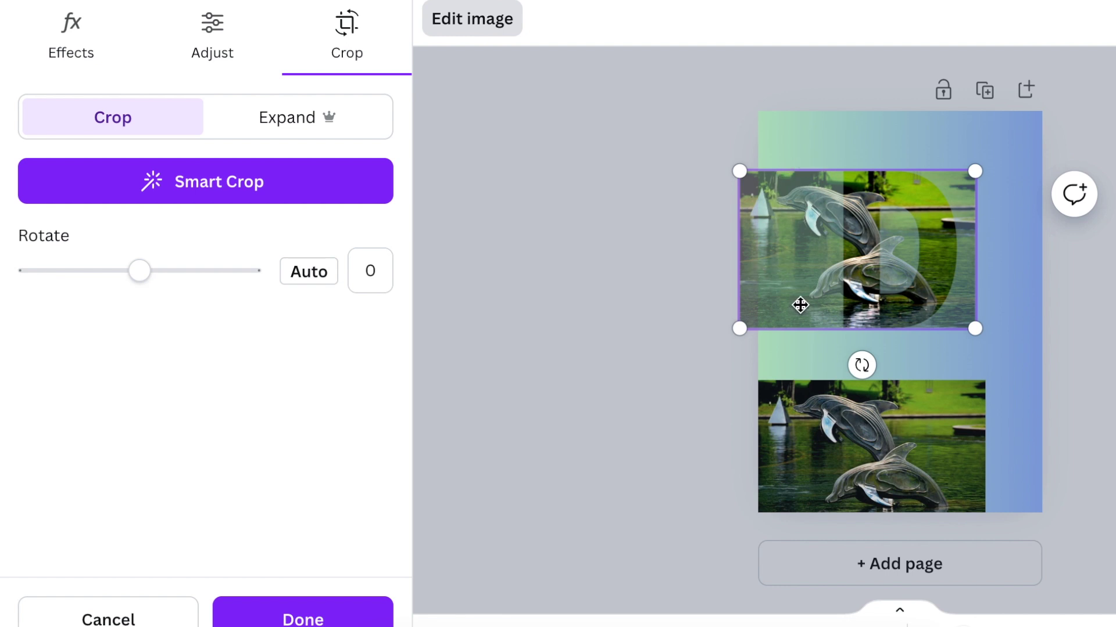
{"action": "mouse_move", "coordinate": [802, 302]}
{"action": "left_mouse_down"}
{"action": "mouse_move", "coordinate": [797, 272]}
{"action": "mouse_move", "coordinate": [810, 271]}
{"action": "left_mouse_up"}
{"action": "left_click", "coordinate": [353, 621]}
{"action": "left_click", "coordinate": [842, 454]}
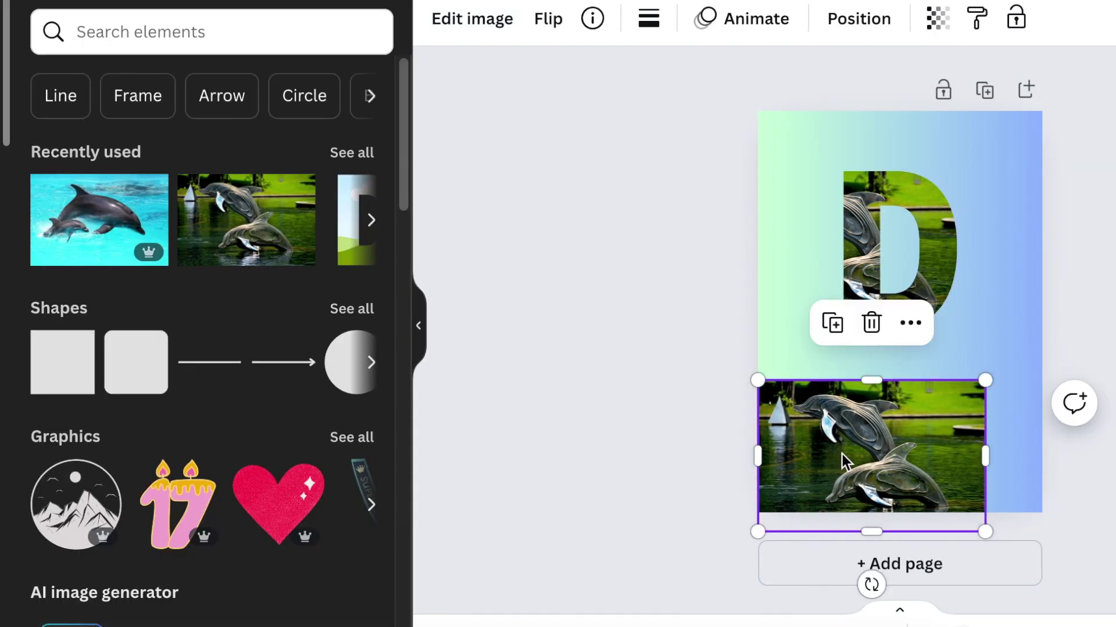
- Remove the background from the lower dolphin photo and drag the cut-out up over the D
{"action": "left_click", "coordinate": [479, 30]}
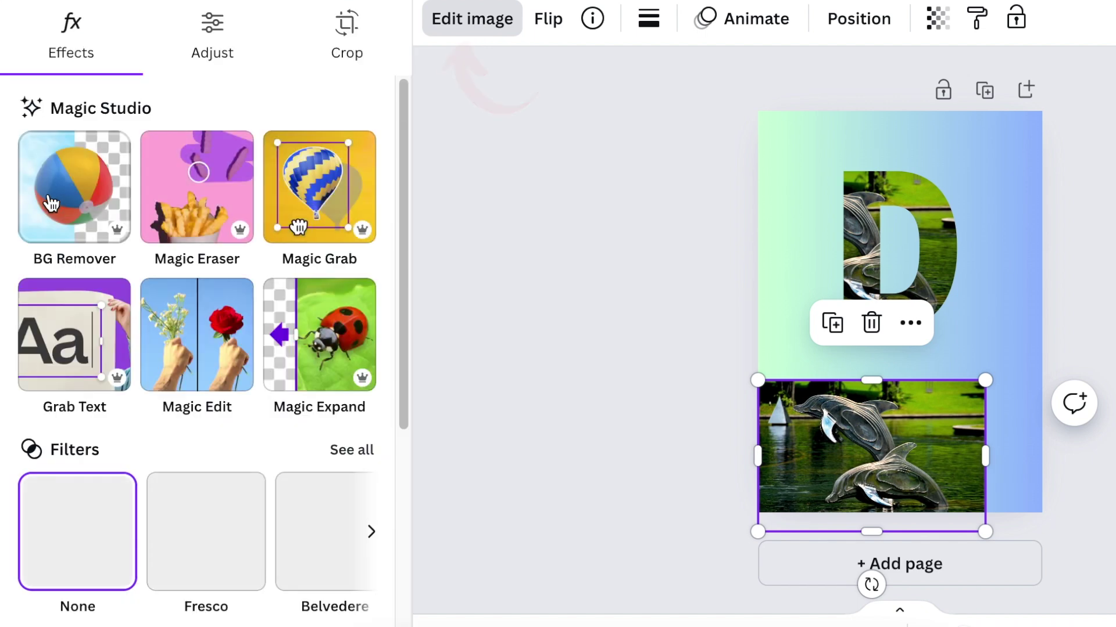
{"action": "left_click", "coordinate": [64, 194]}
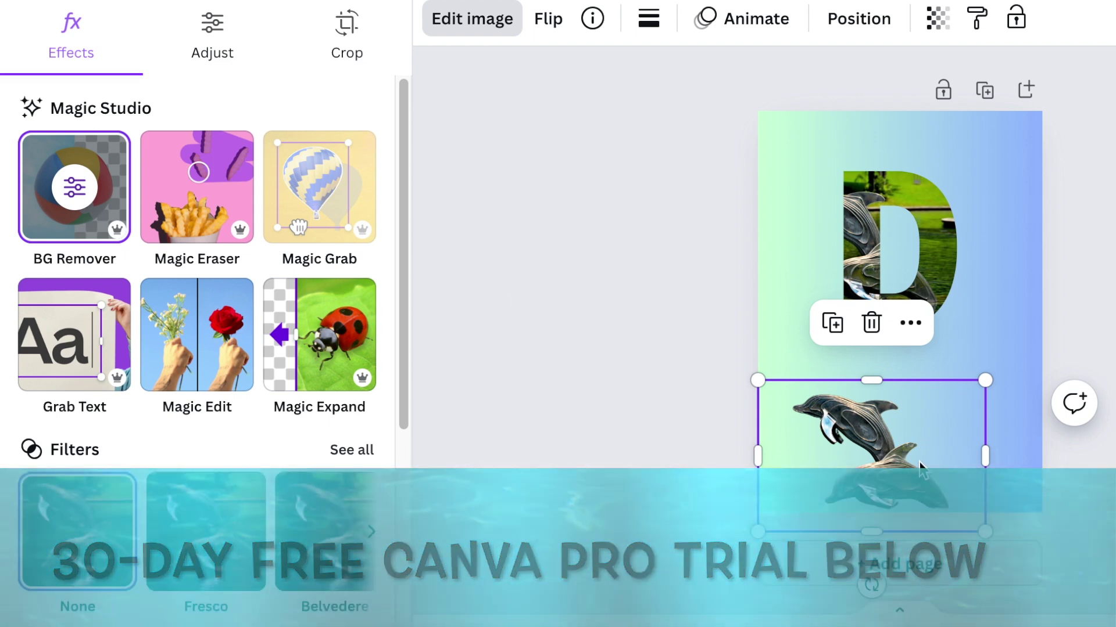
{"action": "mouse_move", "coordinate": [896, 473]}
{"action": "left_mouse_down"}
{"action": "mouse_move", "coordinate": [931, 443]}
{"action": "mouse_move", "coordinate": [878, 449]}
{"action": "left_mouse_up"}
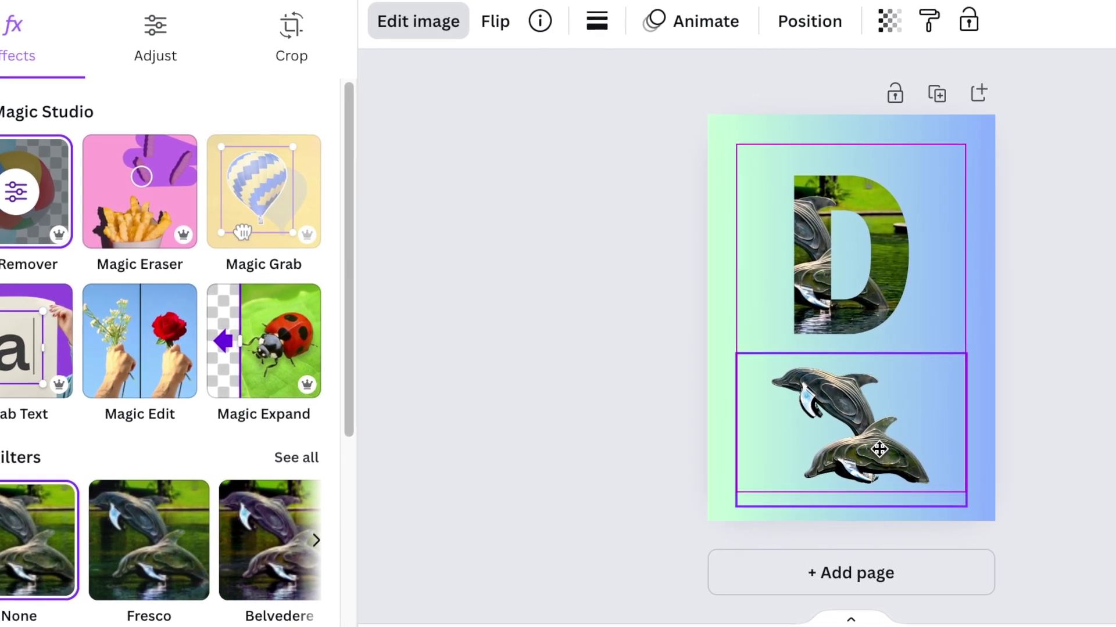
{"action": "mouse_move", "coordinate": [879, 449]}
{"action": "left_mouse_down"}
{"action": "mouse_move", "coordinate": [835, 337]}
{"action": "mouse_move", "coordinate": [777, 325]}
{"action": "mouse_move", "coordinate": [705, 421]}
{"action": "left_mouse_up"}
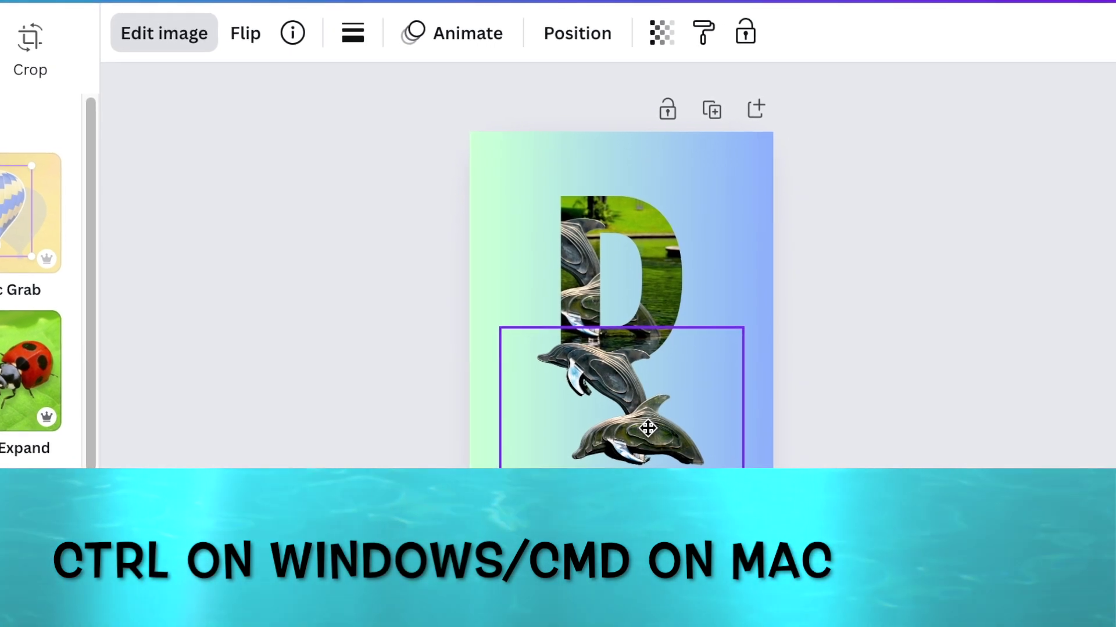
{"action": "mouse_move", "coordinate": [648, 427]}
{"action": "left_mouse_down"}
{"action": "mouse_move", "coordinate": [603, 460]}
{"action": "mouse_move", "coordinate": [594, 323]}
{"action": "mouse_move", "coordinate": [576, 300]}
{"action": "left_mouse_up"}
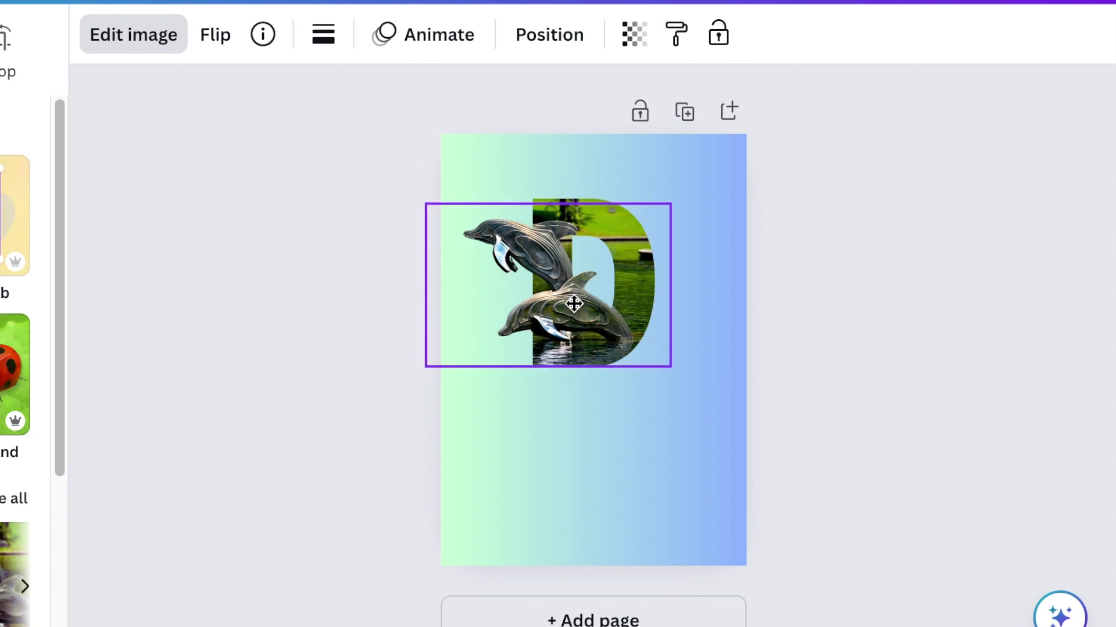
- Trim the dolphin cut-out's right side, group it with the D, and nudge the group up-right
{"action": "left_click_drag", "start_coordinate": [579, 302], "coordinate": [577, 304]}
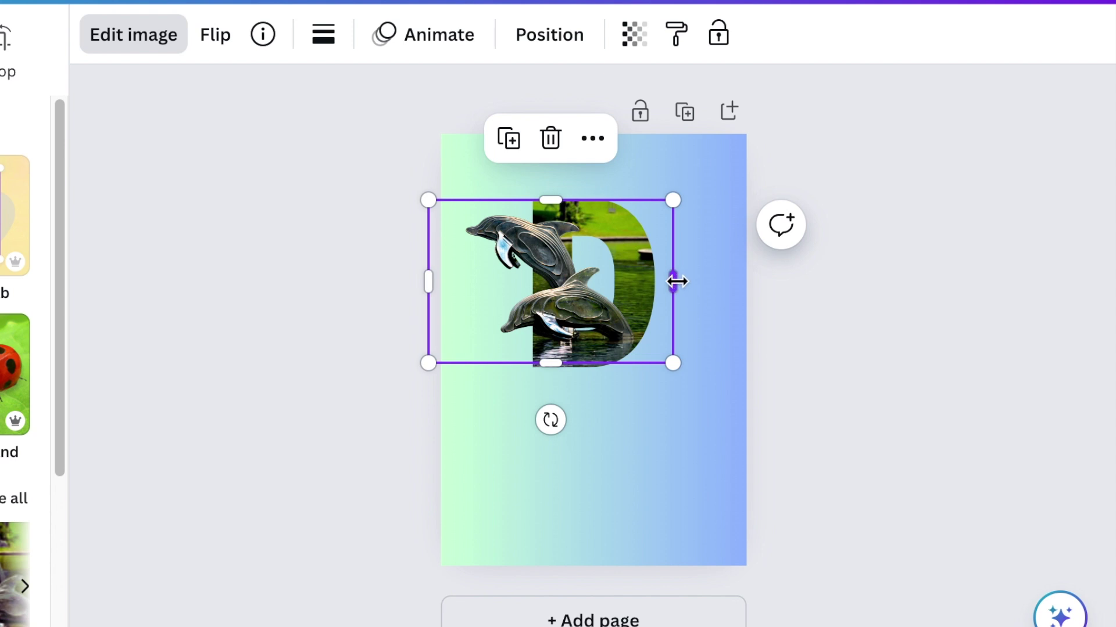
{"action": "left_click_drag", "start_coordinate": [675, 281], "coordinate": [573, 271]}
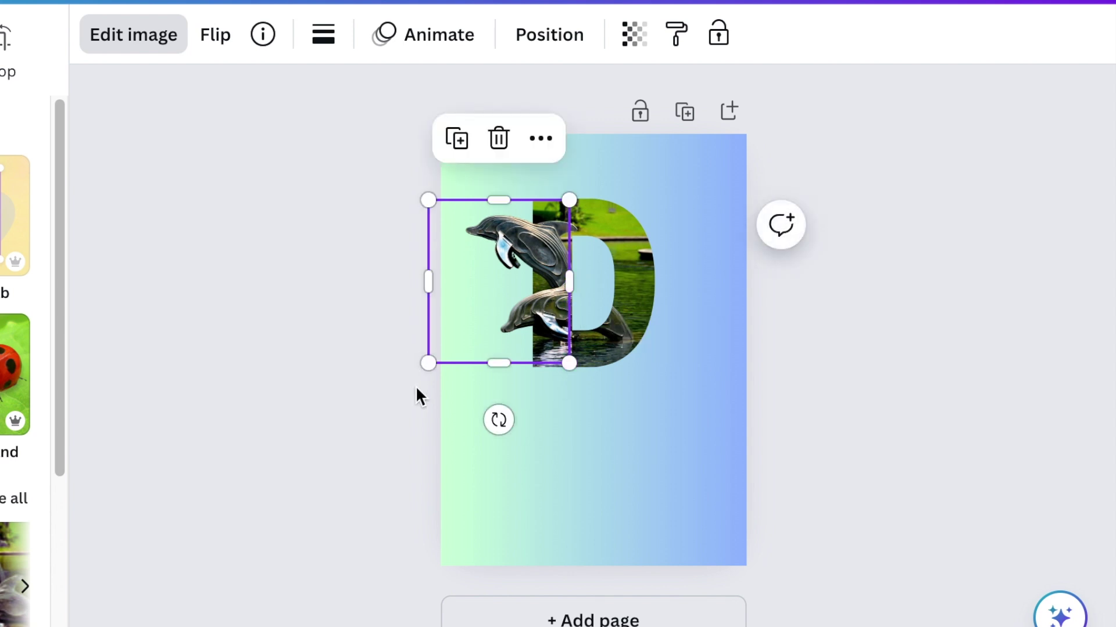
{"action": "left_click", "coordinate": [482, 475]}
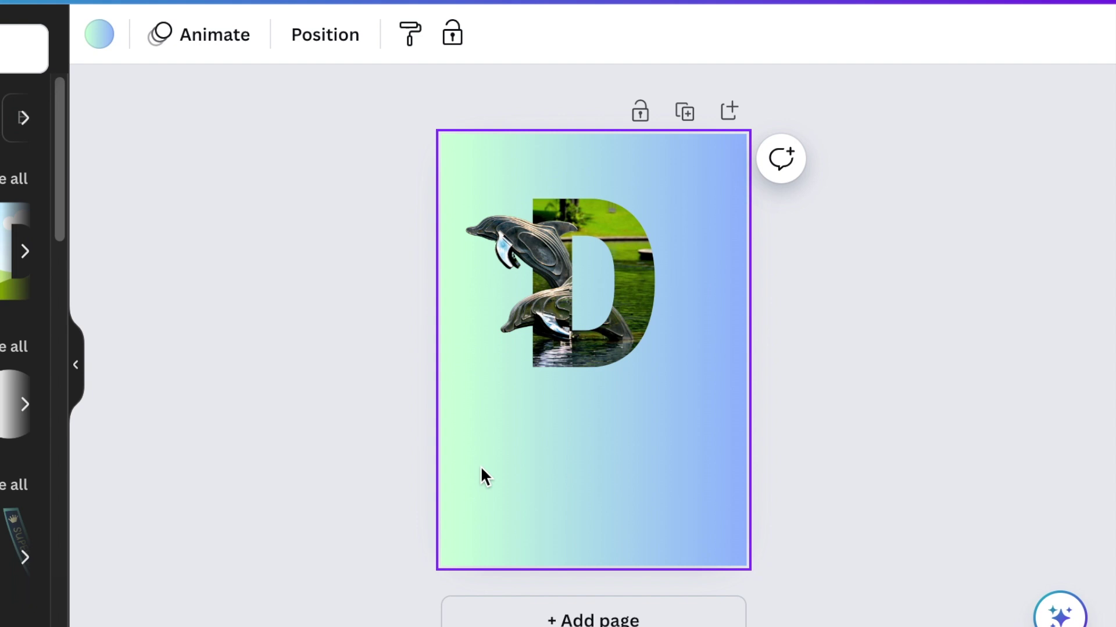
{"action": "left_click_drag", "start_coordinate": [354, 172], "coordinate": [660, 426]}
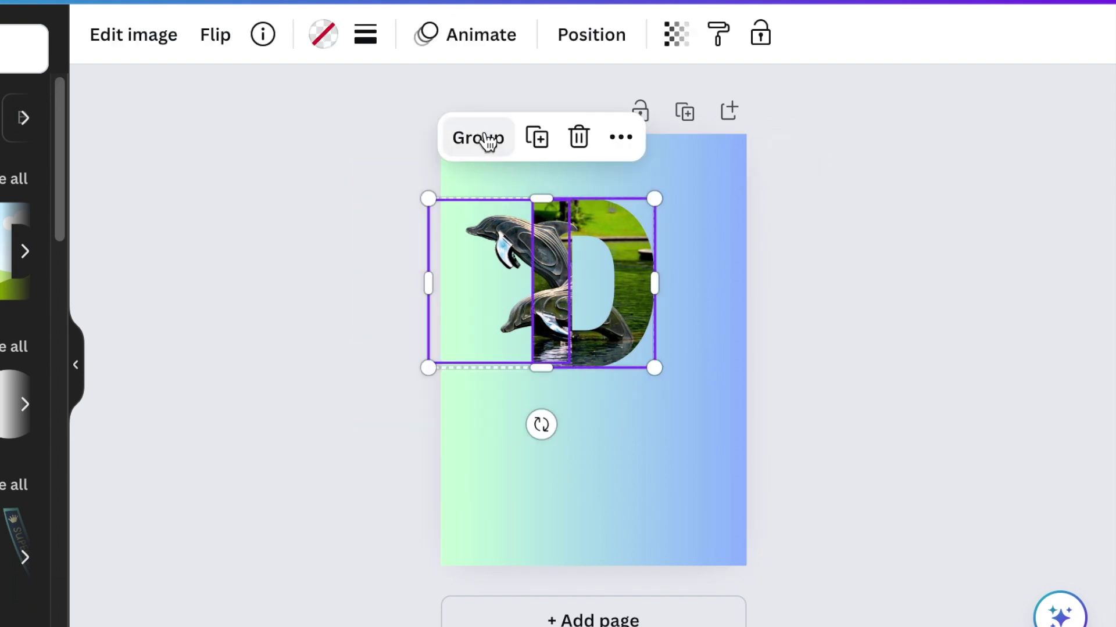
{"action": "left_click", "coordinate": [484, 139]}
{"action": "left_click_drag", "start_coordinate": [552, 309], "coordinate": [564, 292]}
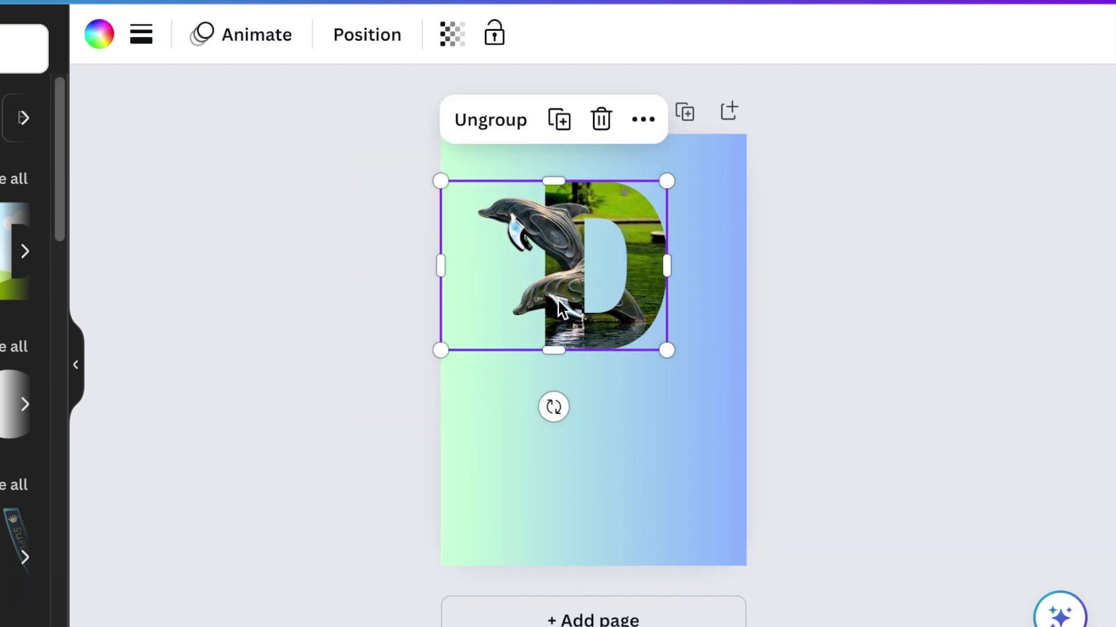
{"action": "left_click", "coordinate": [616, 493]}
- Add an enlarged text box below the D on the left reading DOLPHIN
{"action": "key", "text": "t"}
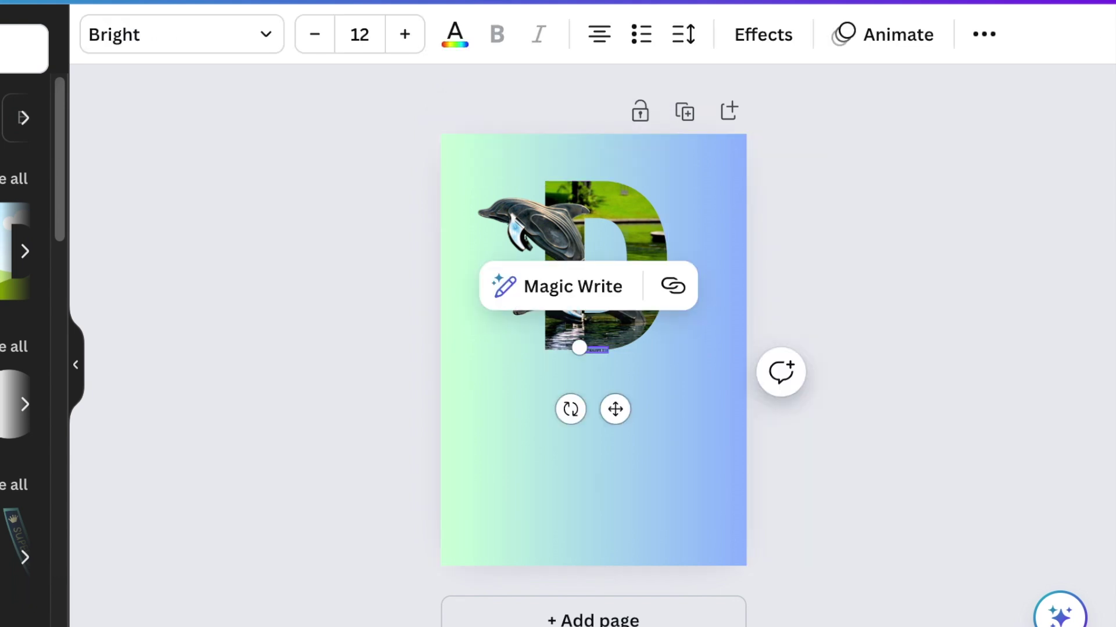
{"action": "left_click_drag", "start_coordinate": [579, 348], "coordinate": [485, 332]}
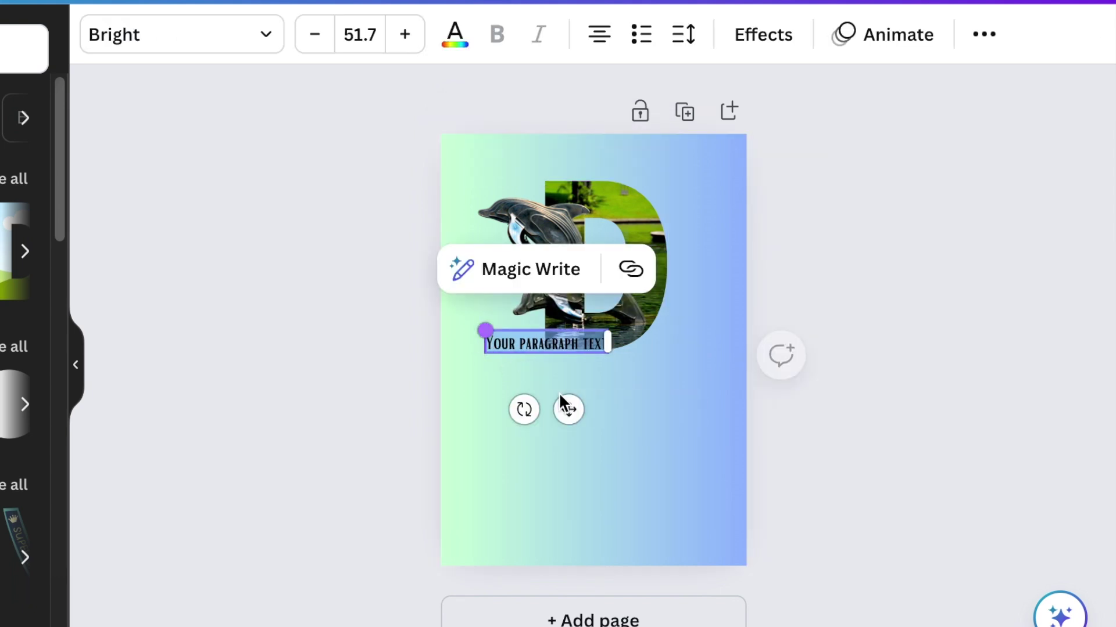
{"action": "left_click_drag", "start_coordinate": [567, 417], "coordinate": [545, 452]}
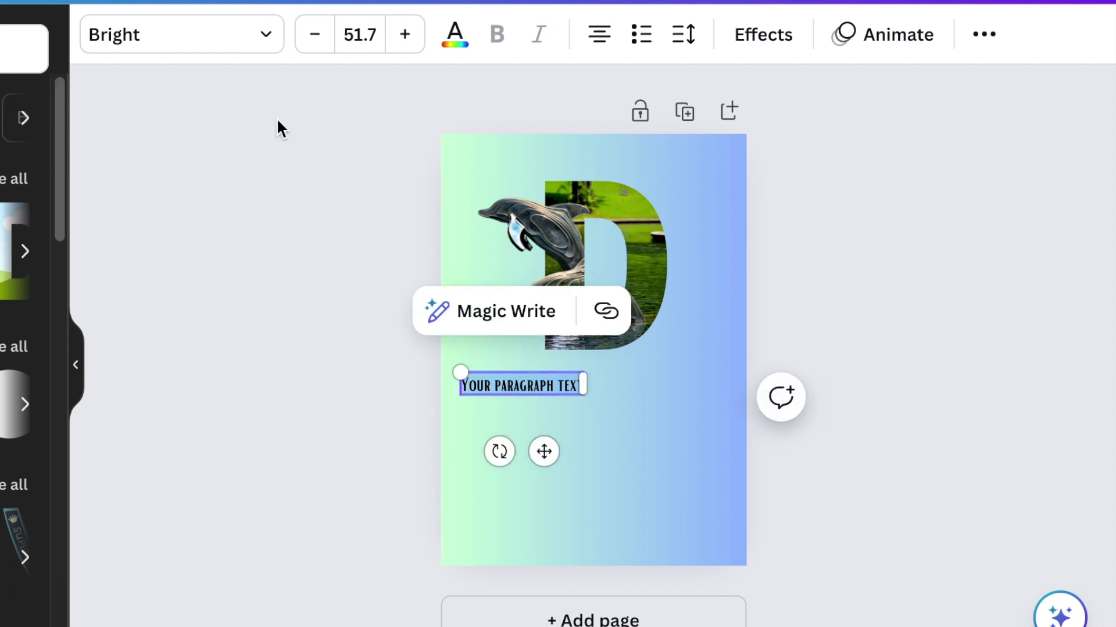
{"action": "type", "text": "D"}
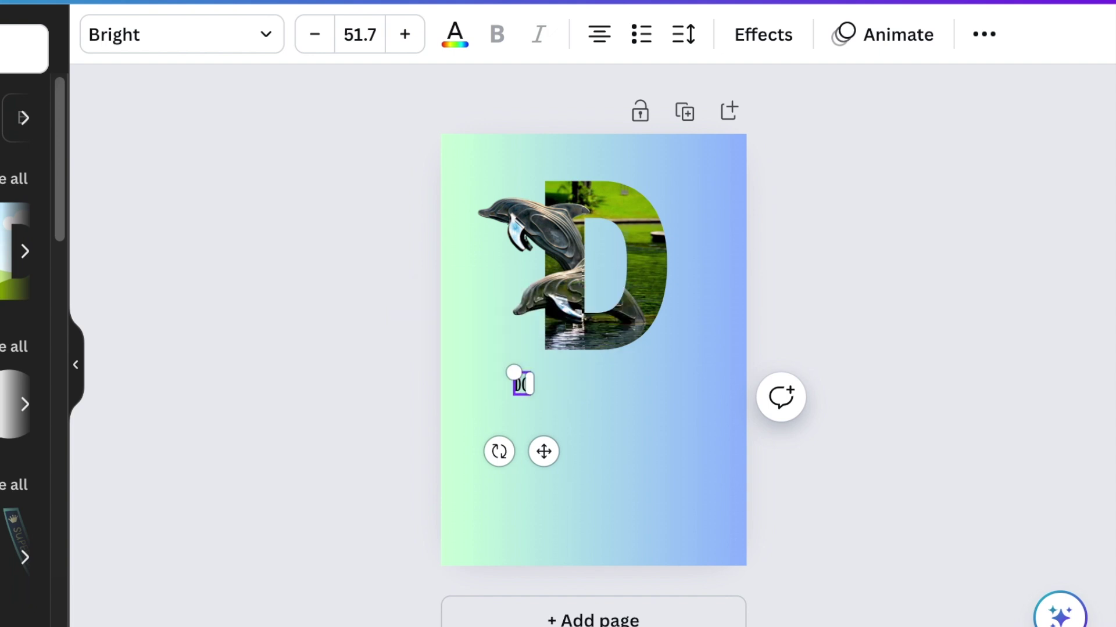
{"action": "type", "text": "O"}
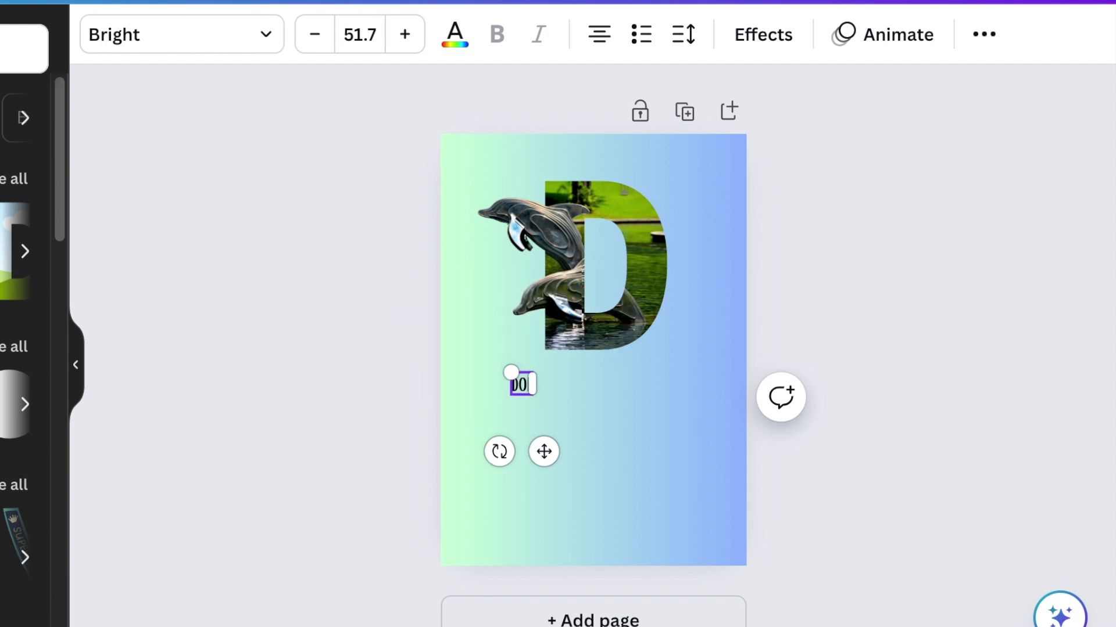
{"action": "type", "text": "LPH"}
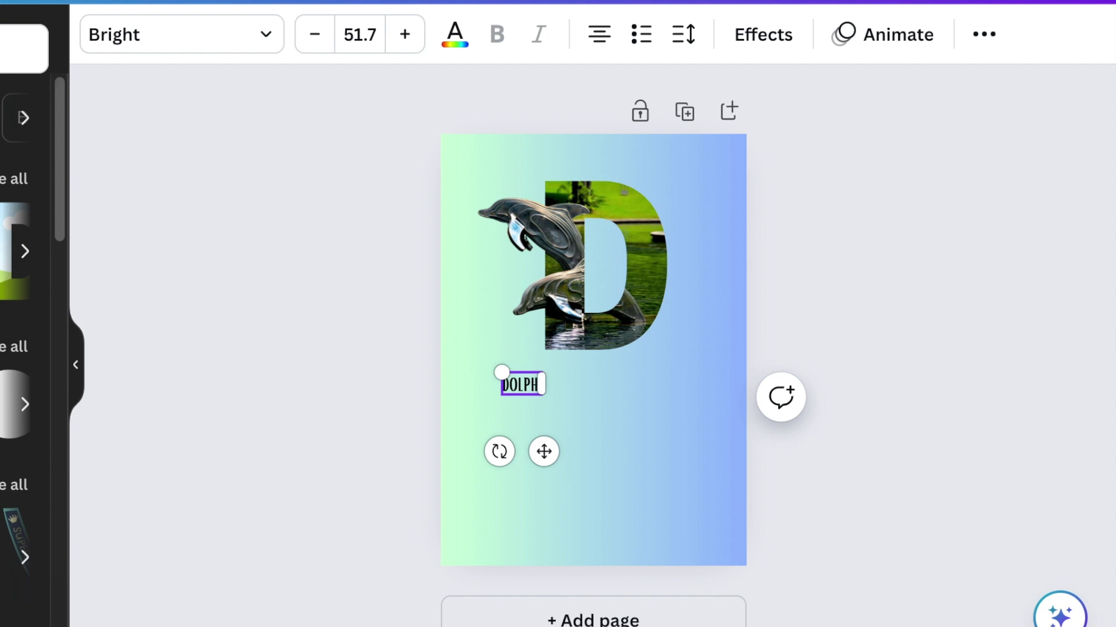
{"action": "type", "text": "IN"}
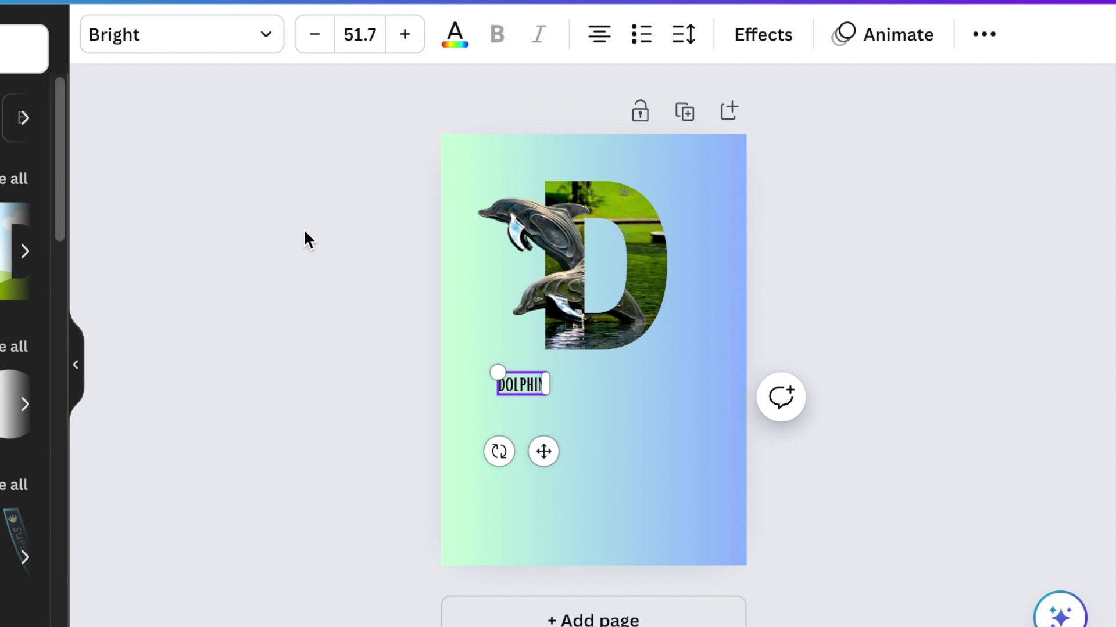
{"action": "left_click", "coordinate": [645, 492]}
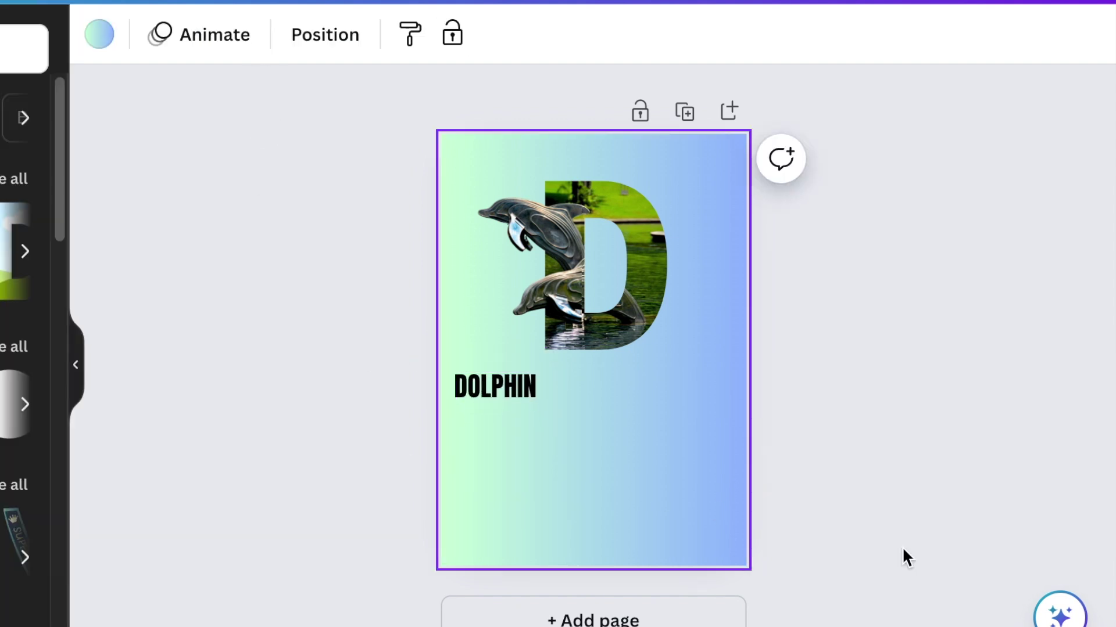
- Generate two short dolphin facts with Magic Write and insert them onto the poster
{"action": "left_click", "coordinate": [1060, 613]}
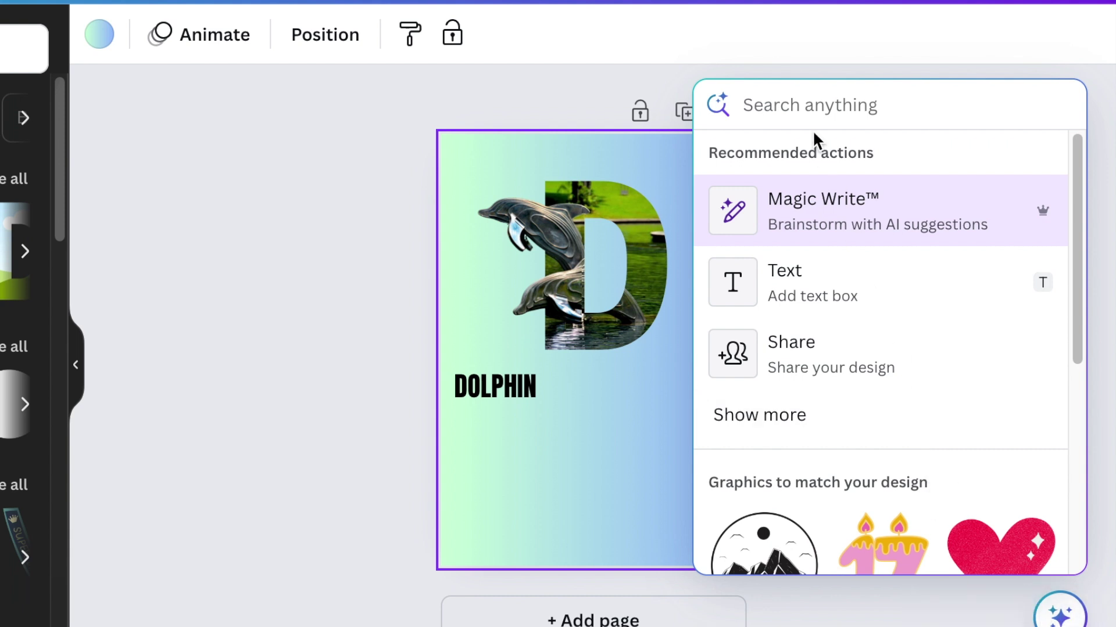
{"action": "left_click", "coordinate": [835, 222]}
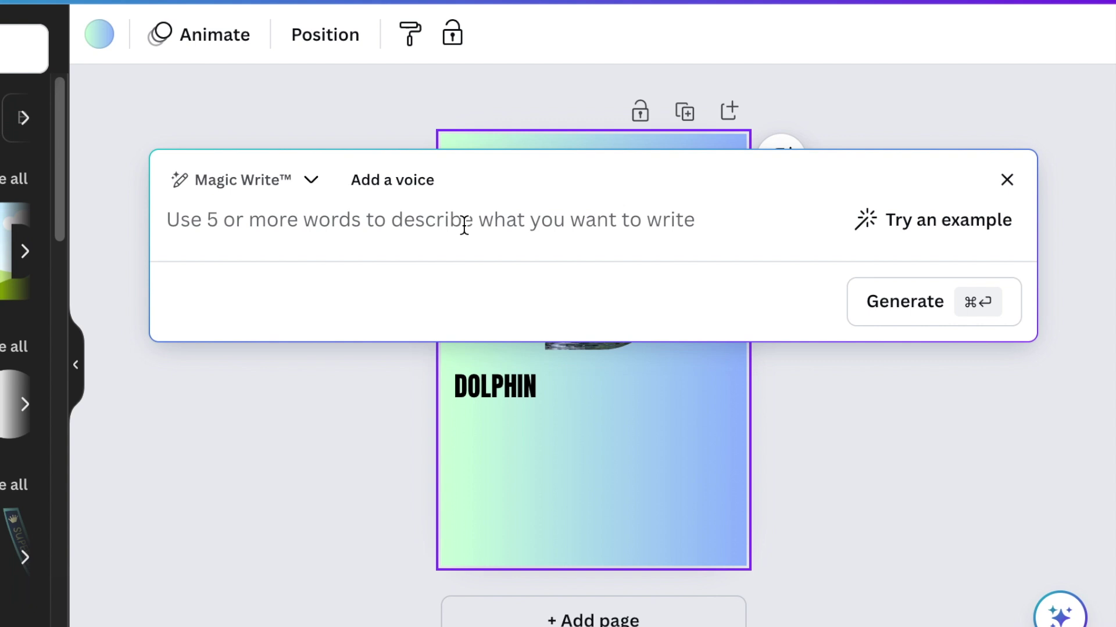
{"action": "type", "text": "WRITE TWO SHORT INTERE"}
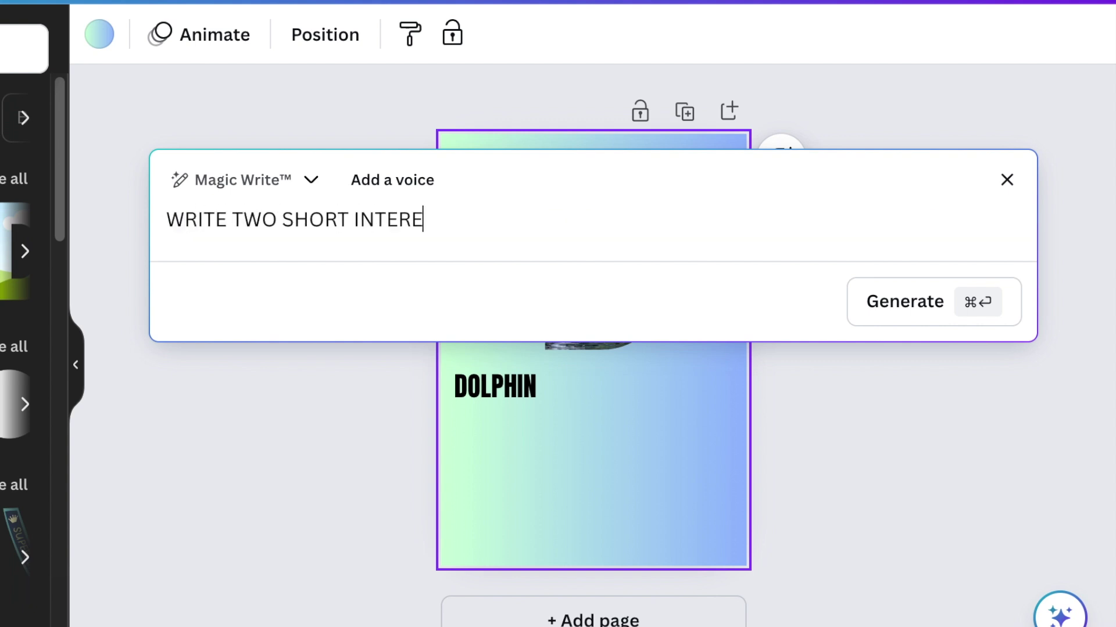
{"action": "type", "text": "STING FACTS ABOUT DOLPHINS"}
{"action": "left_click", "coordinate": [899, 314]}
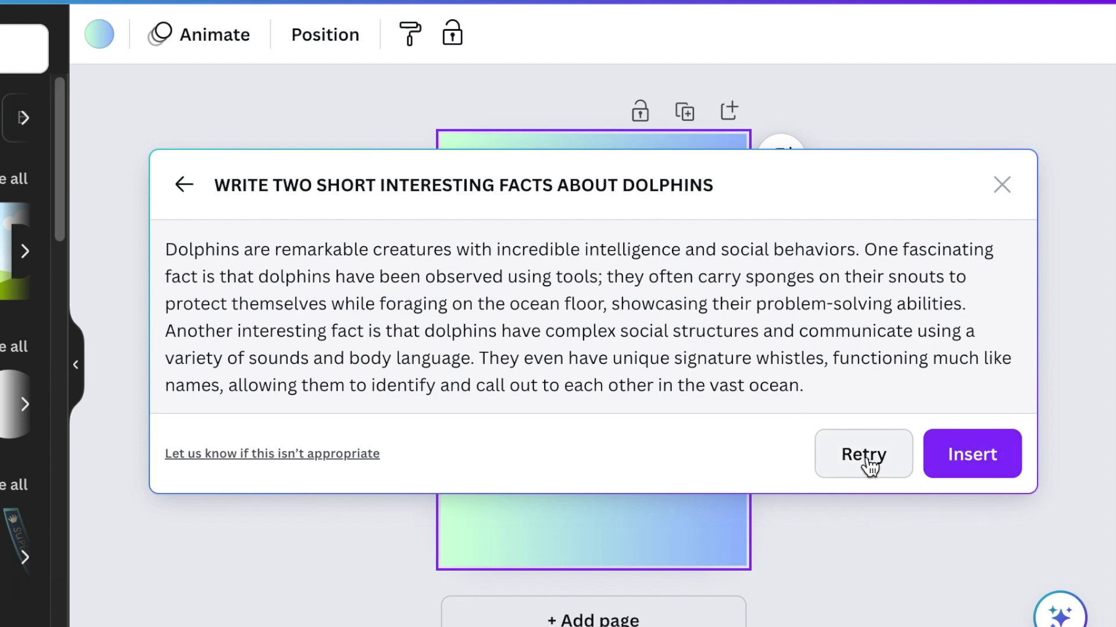
{"action": "left_click", "coordinate": [981, 460]}
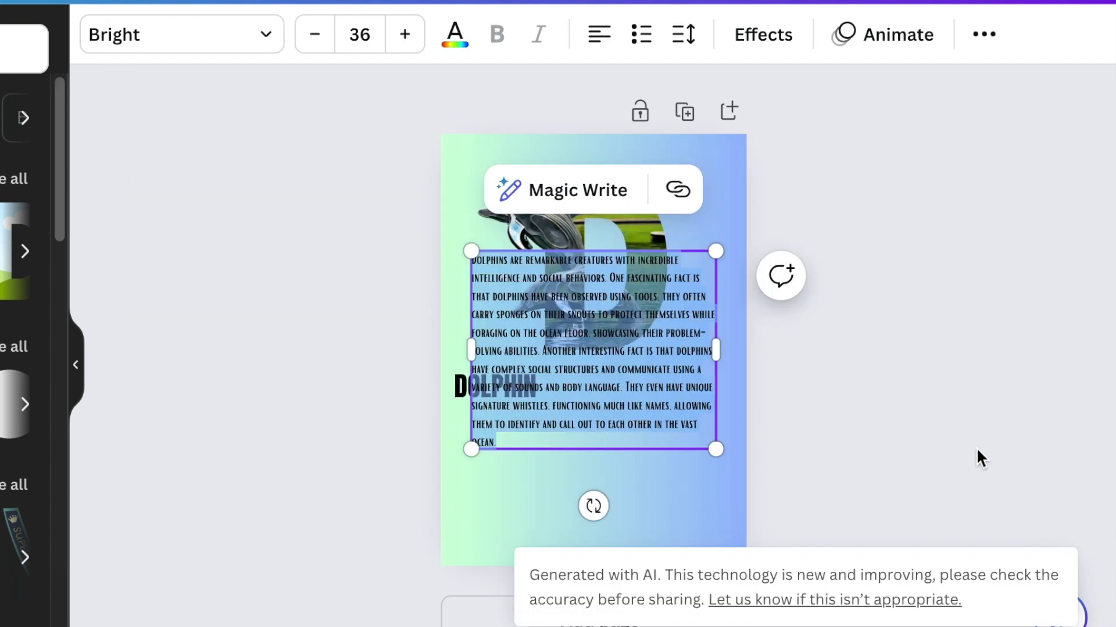
- Make the facts bold Antonio and fit them as two paragraphs under the title
{"action": "left_click", "coordinate": [267, 38]}
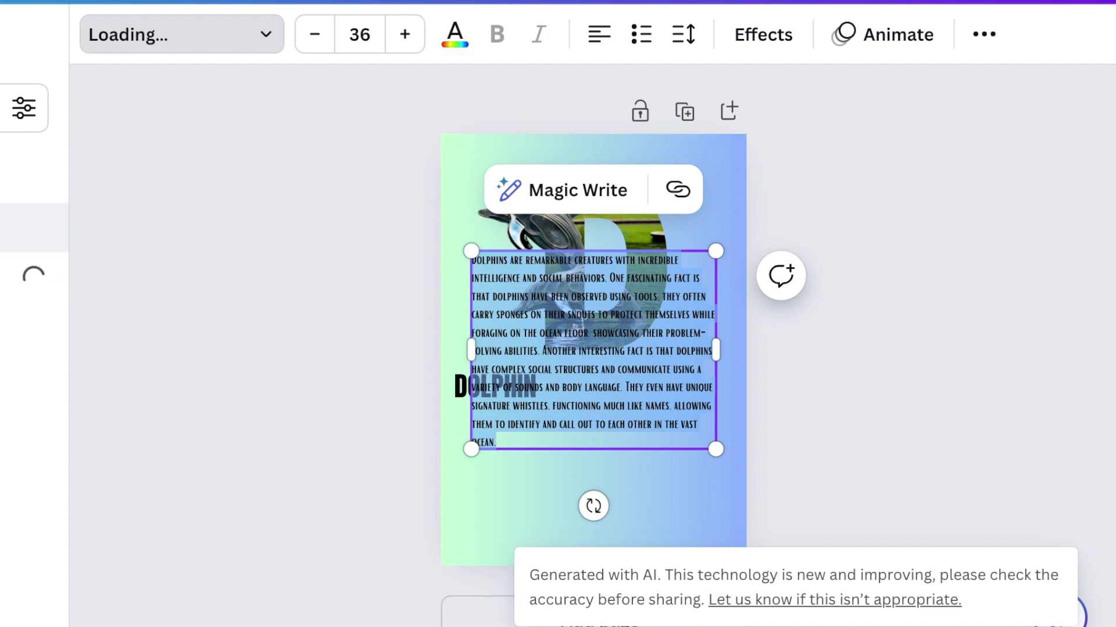
{"action": "left_click", "coordinate": [498, 40]}
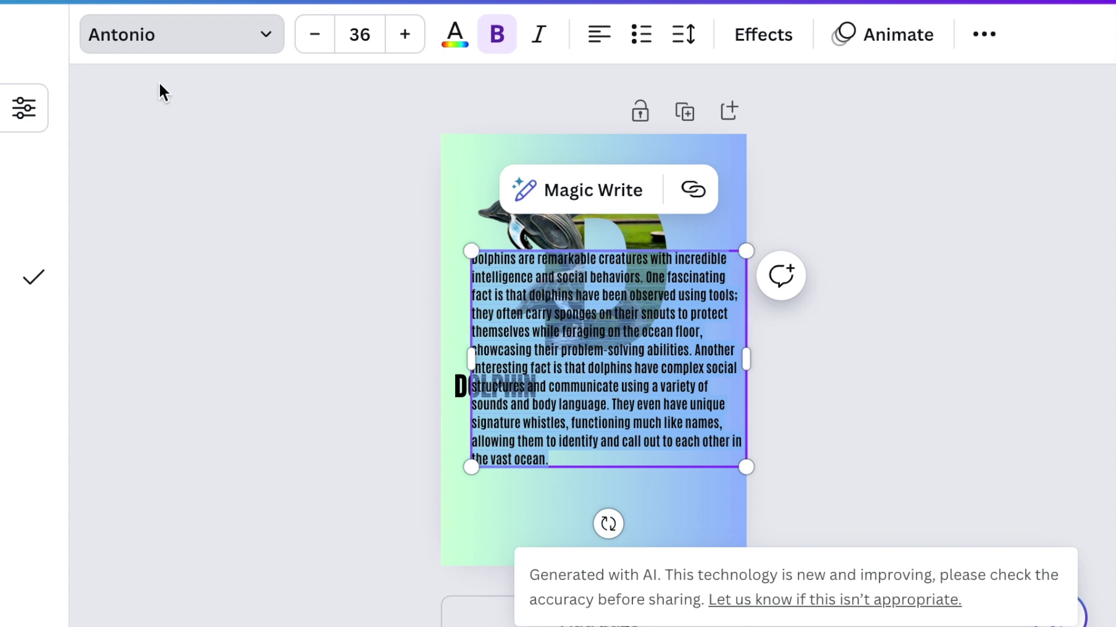
{"action": "left_click", "coordinate": [453, 37]}
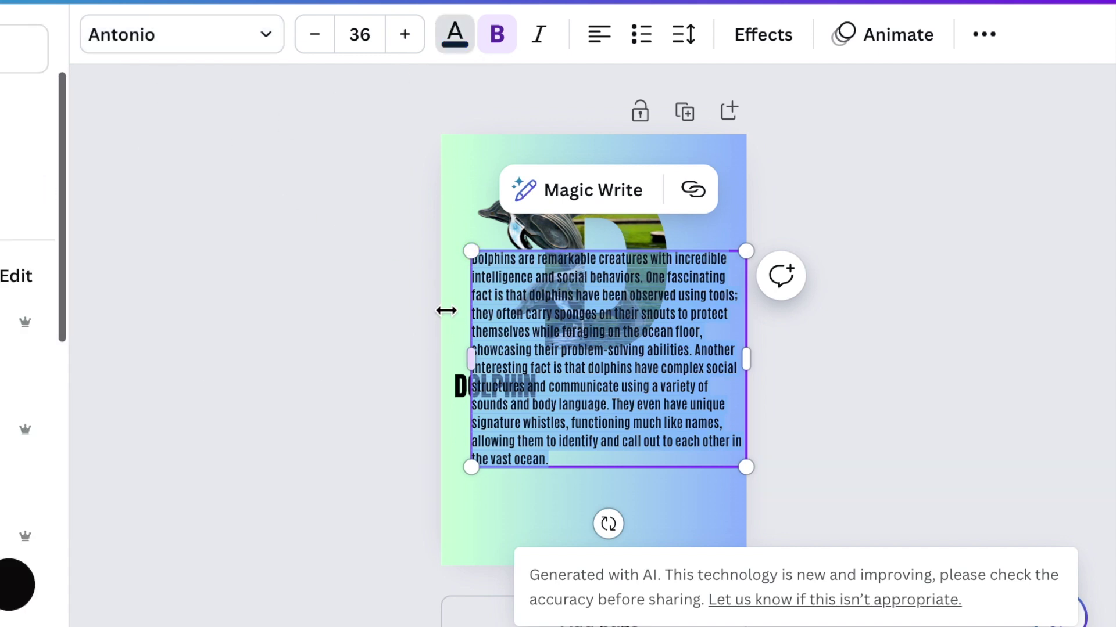
{"action": "left_click_drag", "start_coordinate": [444, 311], "coordinate": [864, 446]}
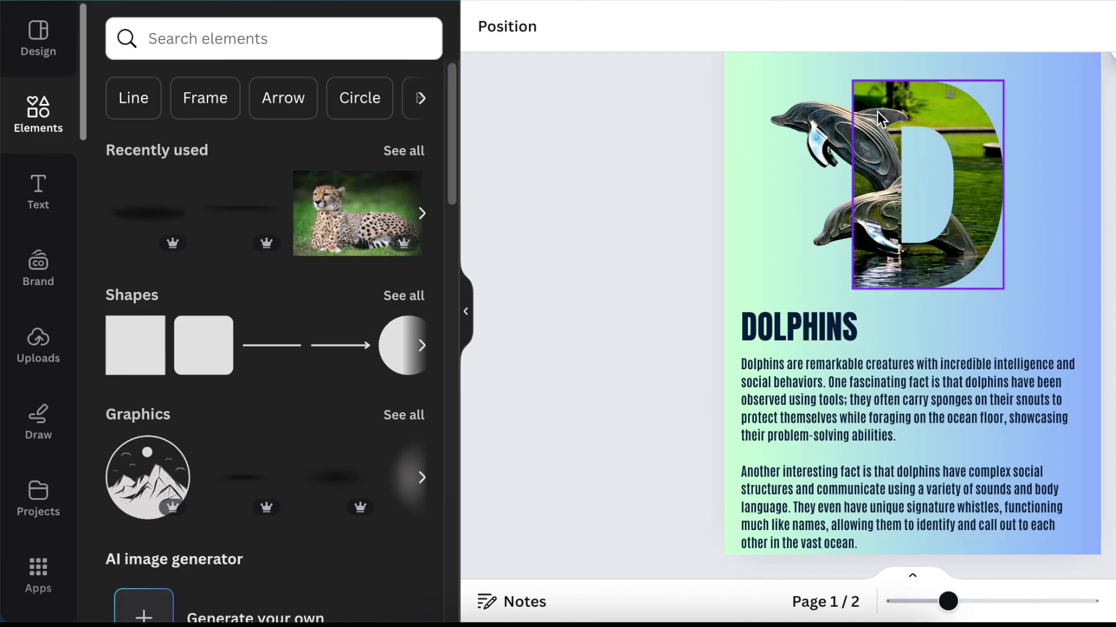
- Search Elements for 'shadow' and add a soft shadow graphic to the page
{"action": "left_click", "coordinate": [172, 41]}
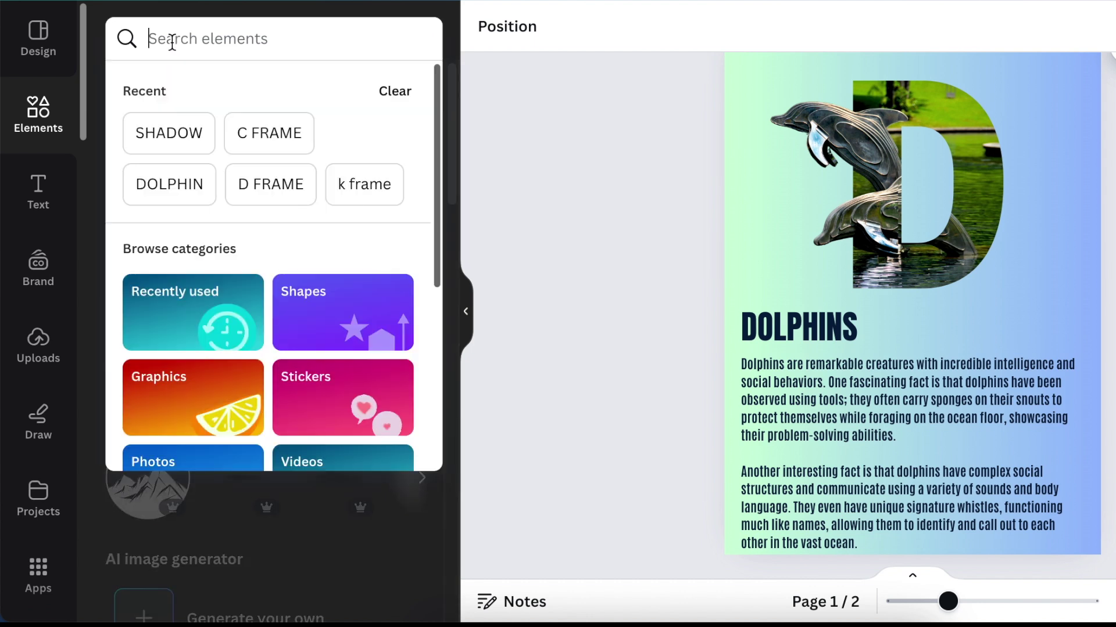
{"action": "left_click", "coordinate": [182, 131]}
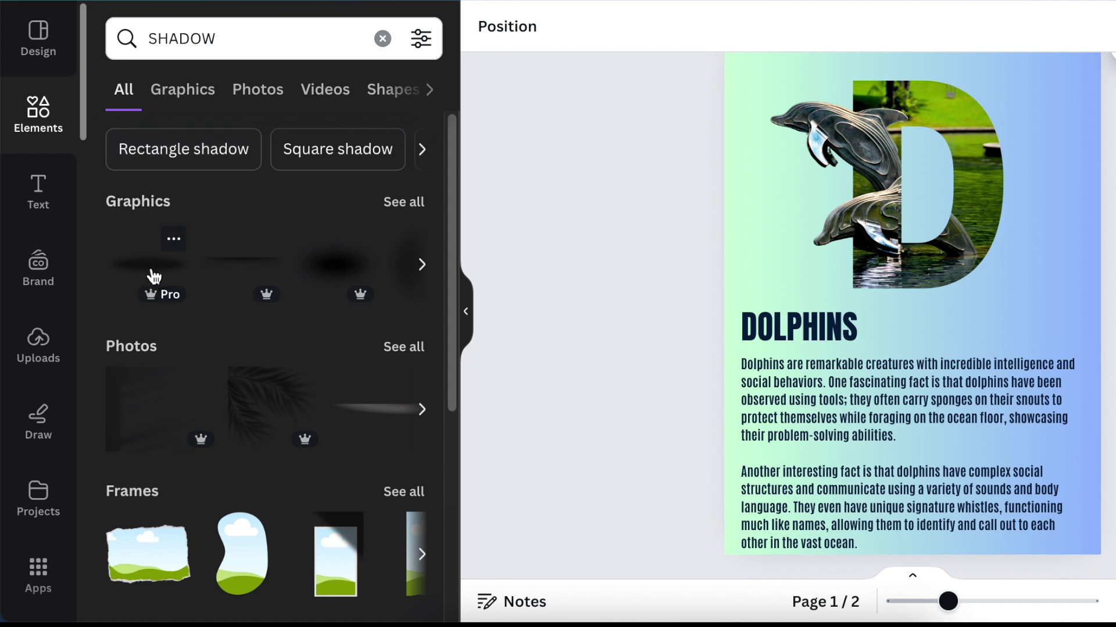
{"action": "left_click", "coordinate": [153, 276]}
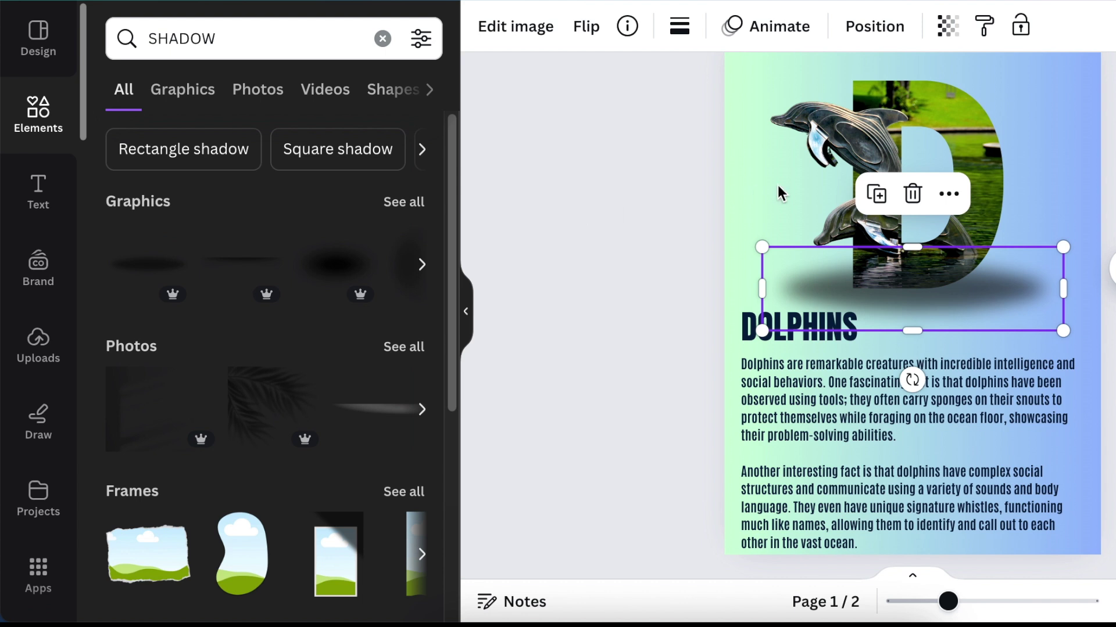
- Send the shadow behind the dolphins, shrink it, and lower its transparency to about 69
{"action": "left_click", "coordinate": [873, 39]}
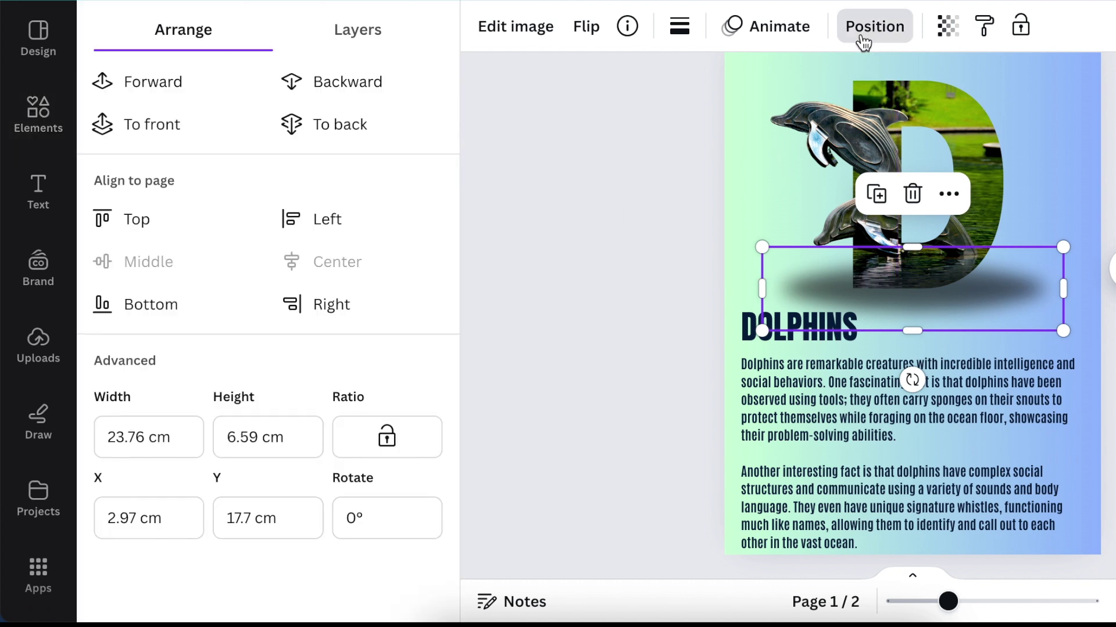
{"action": "left_click", "coordinate": [349, 127]}
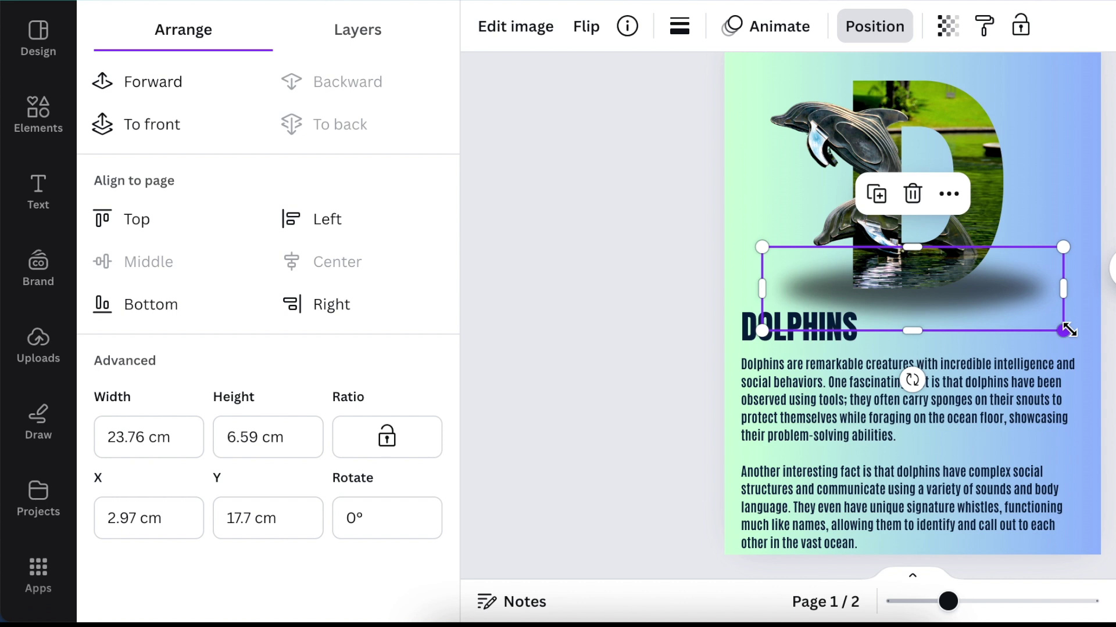
{"action": "left_click_drag", "start_coordinate": [1057, 333], "coordinate": [1026, 319]}
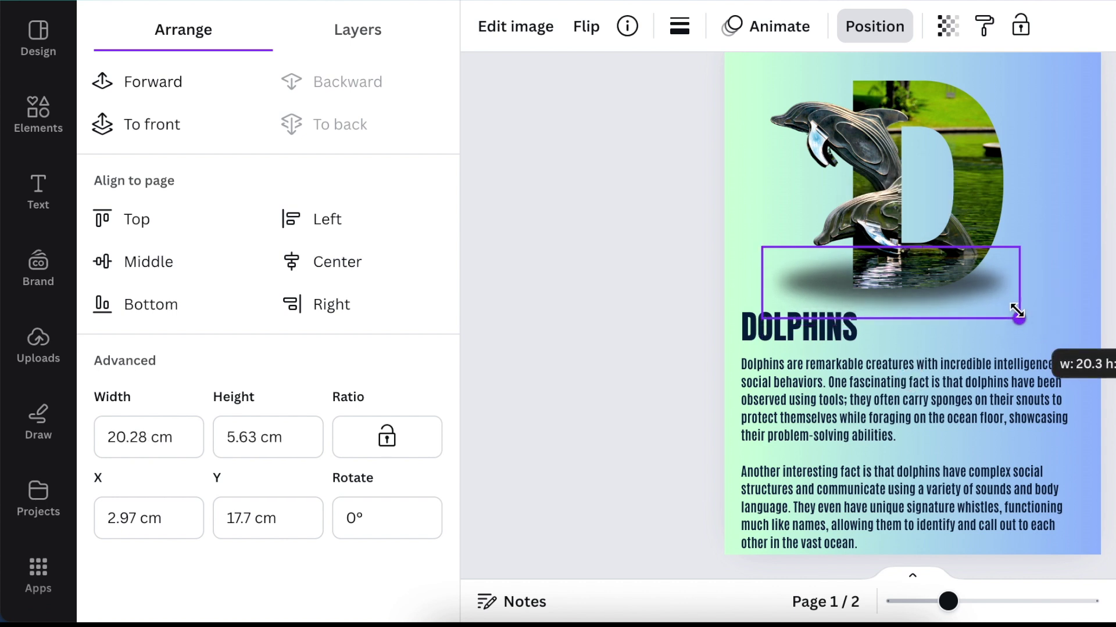
{"action": "left_click", "coordinate": [948, 26]}
{"action": "left_click_drag", "start_coordinate": [887, 113], "coordinate": [845, 116]}
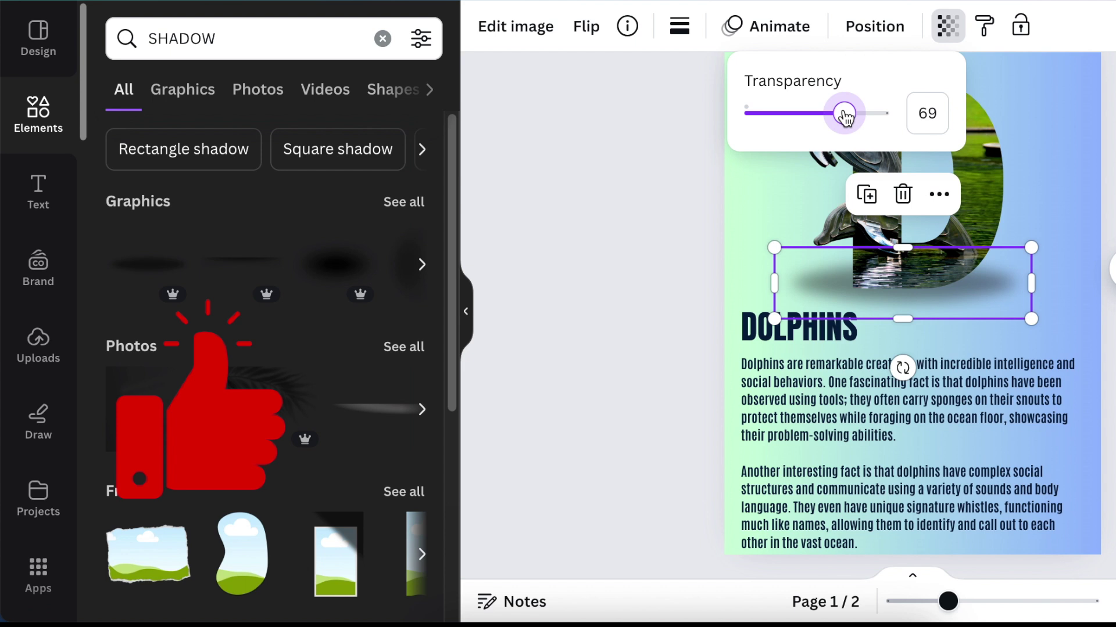
{"action": "left_click", "coordinate": [1075, 316]}
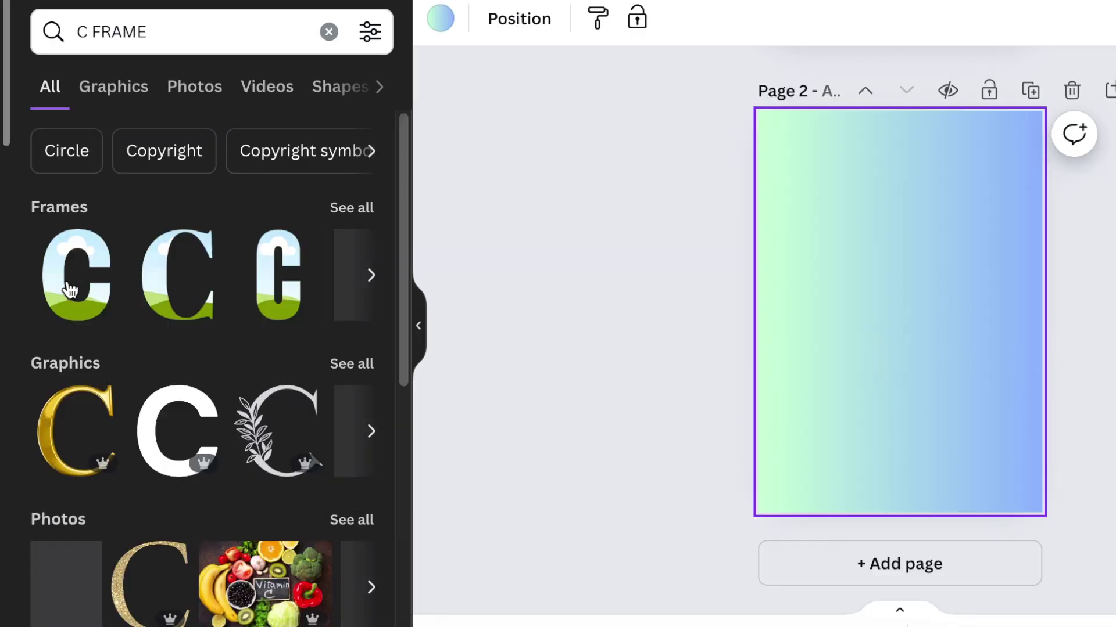
- Fill the second page background with yellow
{"action": "left_click", "coordinate": [440, 18]}
{"action": "left_click", "coordinate": [167, 152]}
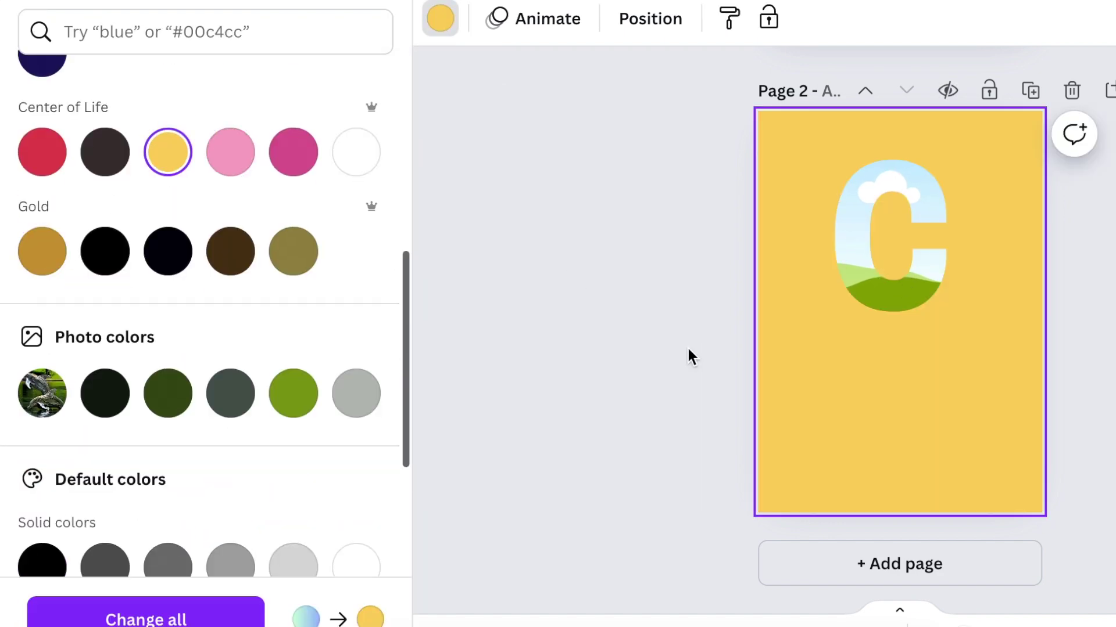
{"action": "left_click", "coordinate": [688, 357]}
{"action": "left_click", "coordinate": [352, 152]}
{"action": "scroll", "coordinate": [414, 206], "scroll_direction": "down", "scroll_amount": 3}
{"action": "scroll", "coordinate": [413, 207], "scroll_direction": "down", "scroll_amount": 5}
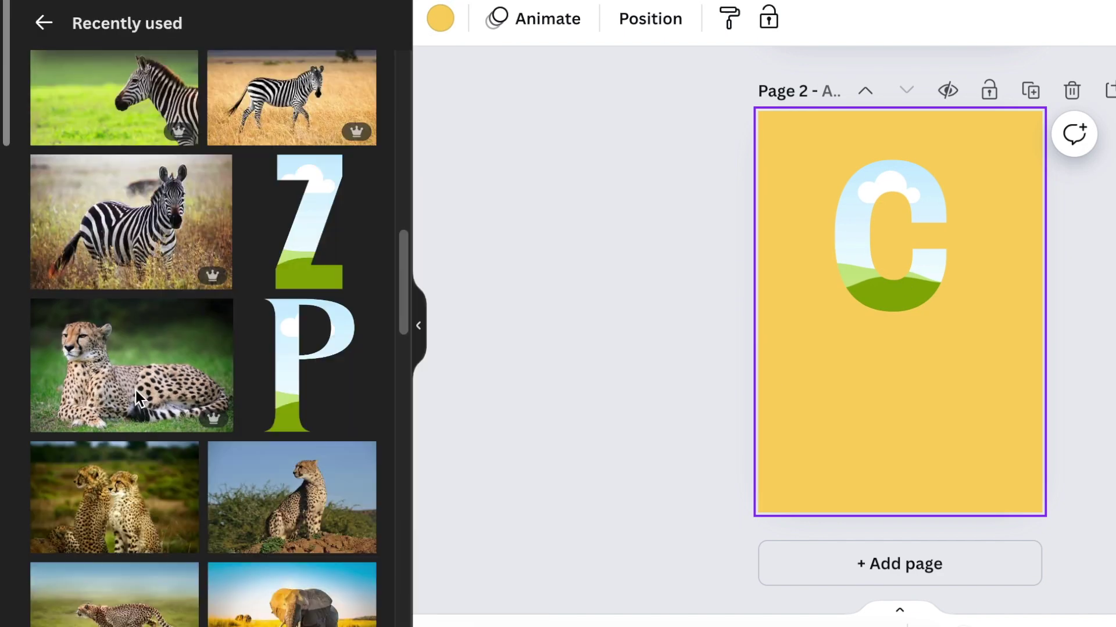
{"action": "mouse_move", "coordinate": [131, 367]}
{"action": "left_mouse_down"}
{"action": "mouse_move", "coordinate": [813, 370]}
{"action": "mouse_move", "coordinate": [780, 438]}
{"action": "left_mouse_up"}
- Add a second cheetah photo and adjust the crop of the cheetah inside the C
{"action": "left_click_drag", "start_coordinate": [811, 384], "coordinate": [859, 256]}
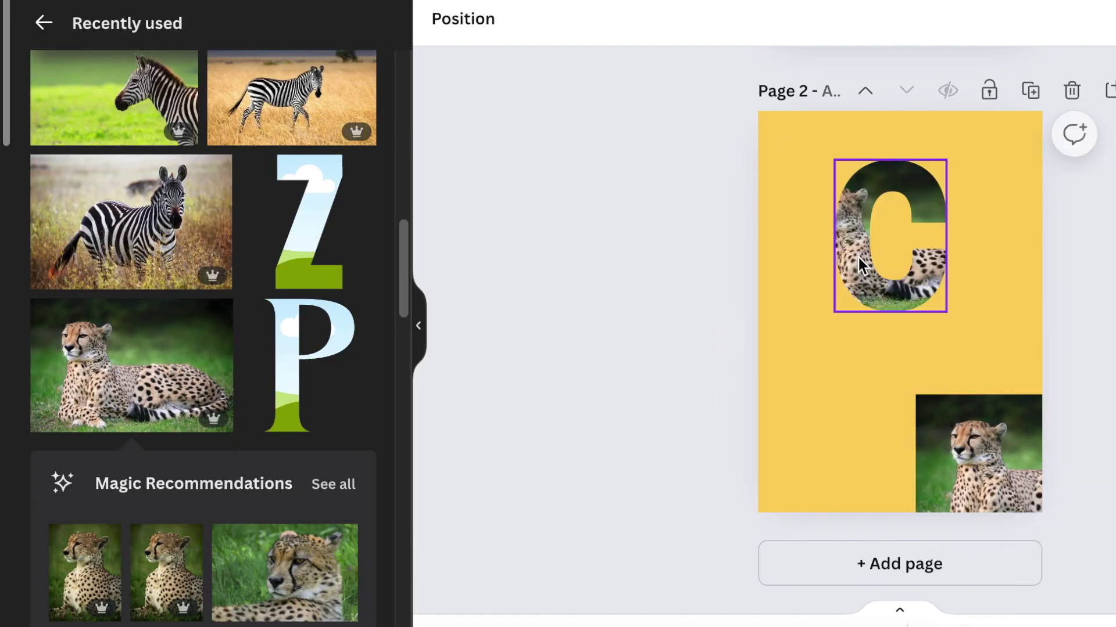
{"action": "left_click", "coordinate": [472, 18]}
{"action": "left_click", "coordinate": [345, 33]}
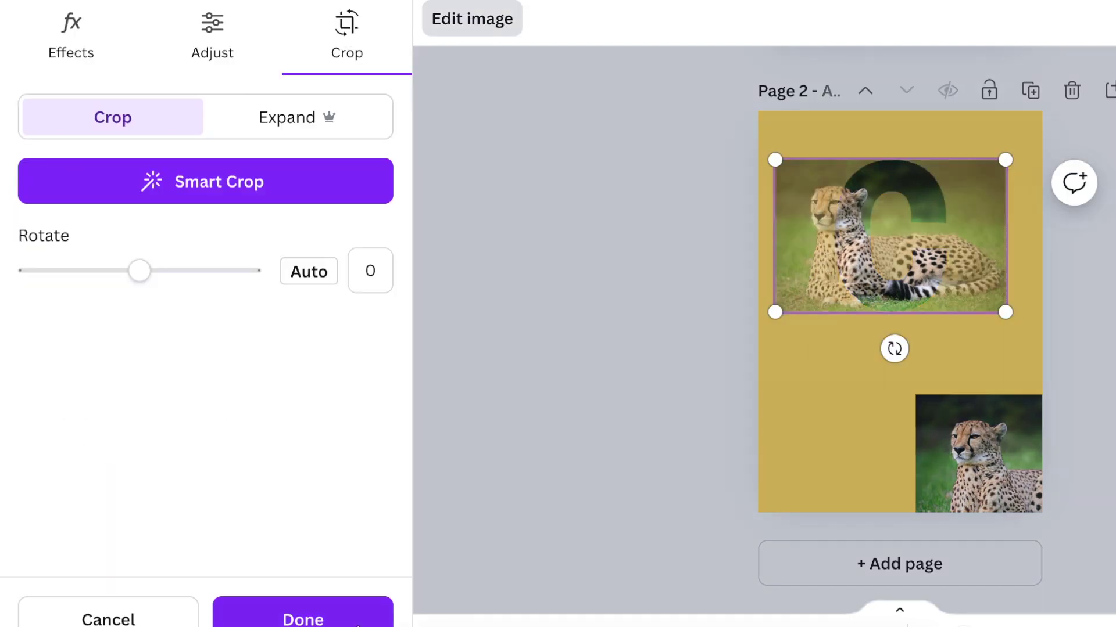
{"action": "left_click", "coordinate": [302, 619]}
- Remove the second cheetah's background, fit it narrower over the C, and group them
{"action": "left_click", "coordinate": [471, 18]}
{"action": "left_click", "coordinate": [74, 186]}
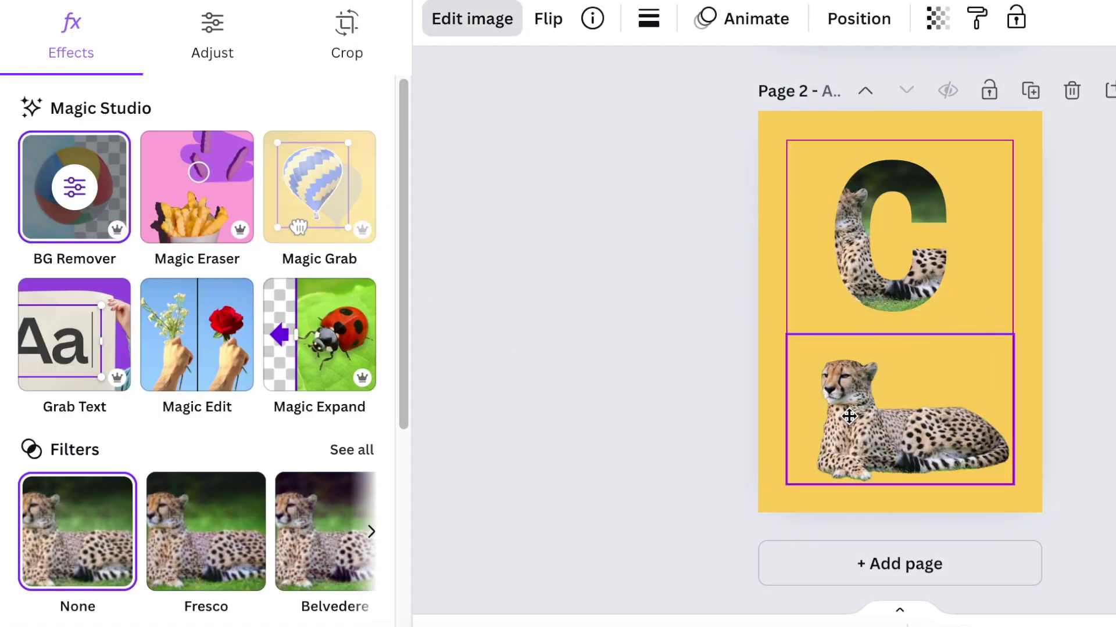
{"action": "left_click_drag", "start_coordinate": [849, 417], "coordinate": [839, 245]}
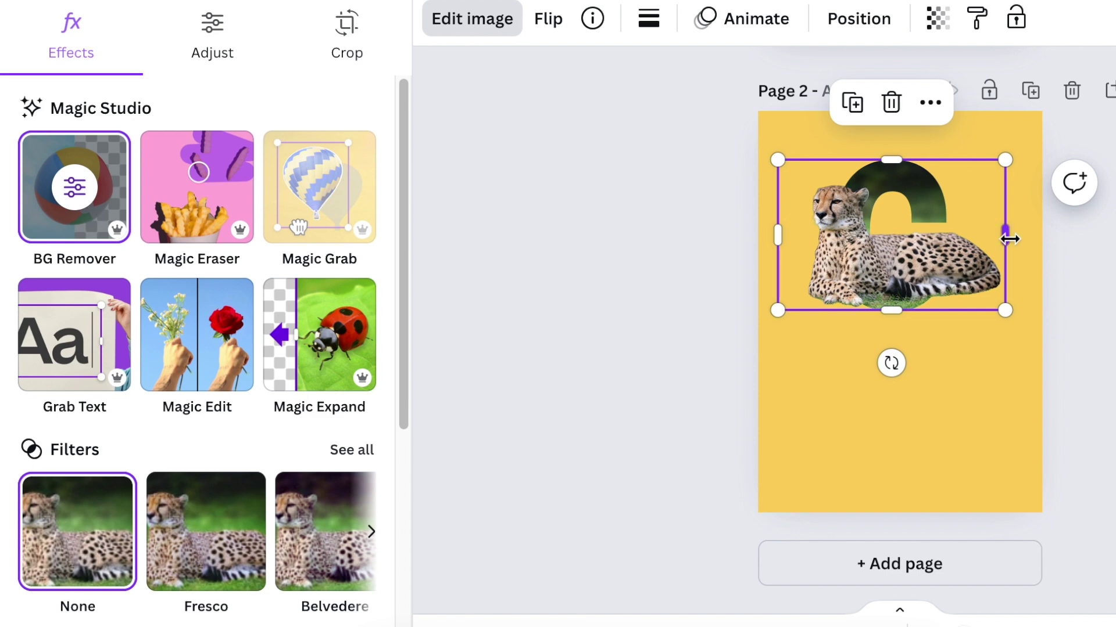
{"action": "left_click_drag", "start_coordinate": [1009, 238], "coordinate": [872, 236]}
{"action": "left_click_drag", "start_coordinate": [661, 163], "coordinate": [969, 360]}
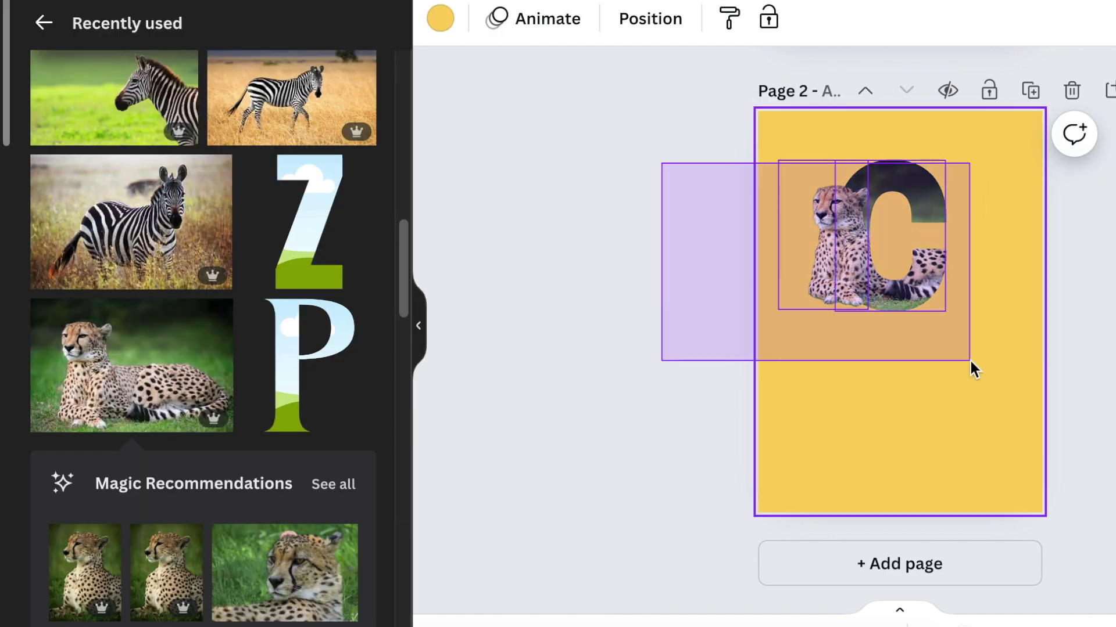
{"action": "key", "text": "ctrl+g"}
- Colour the CHEETAH title and facts dark brown, then undo the last change
{"action": "left_click_drag", "start_coordinate": [750, 332], "coordinate": [833, 431]}
{"action": "left_click", "coordinate": [772, 18]}
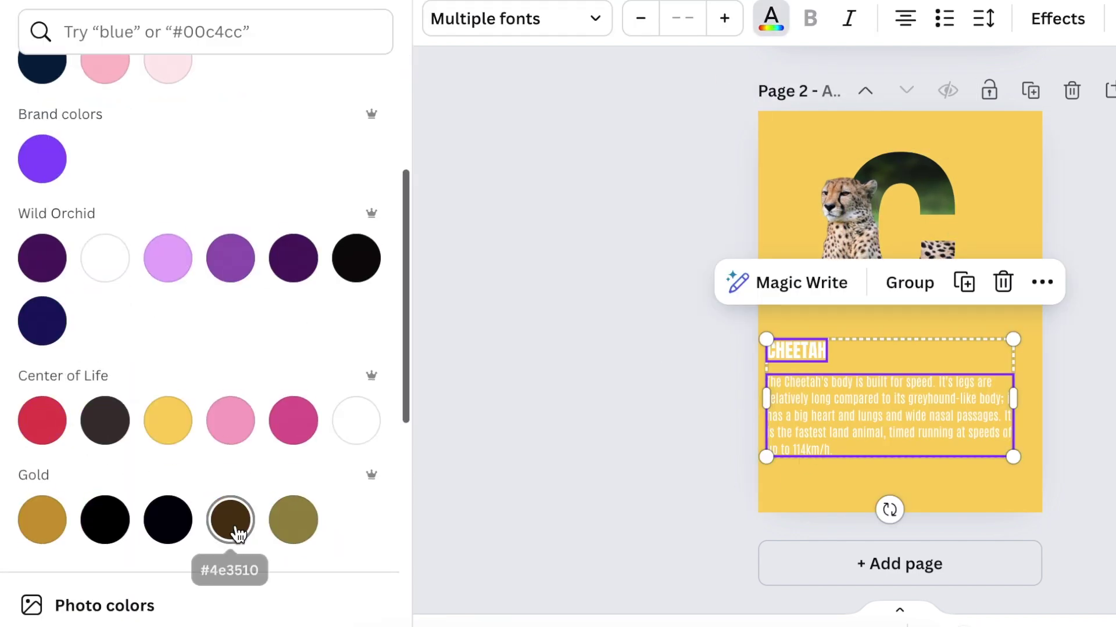
{"action": "left_click", "coordinate": [231, 517]}
{"action": "left_click", "coordinate": [681, 365]}
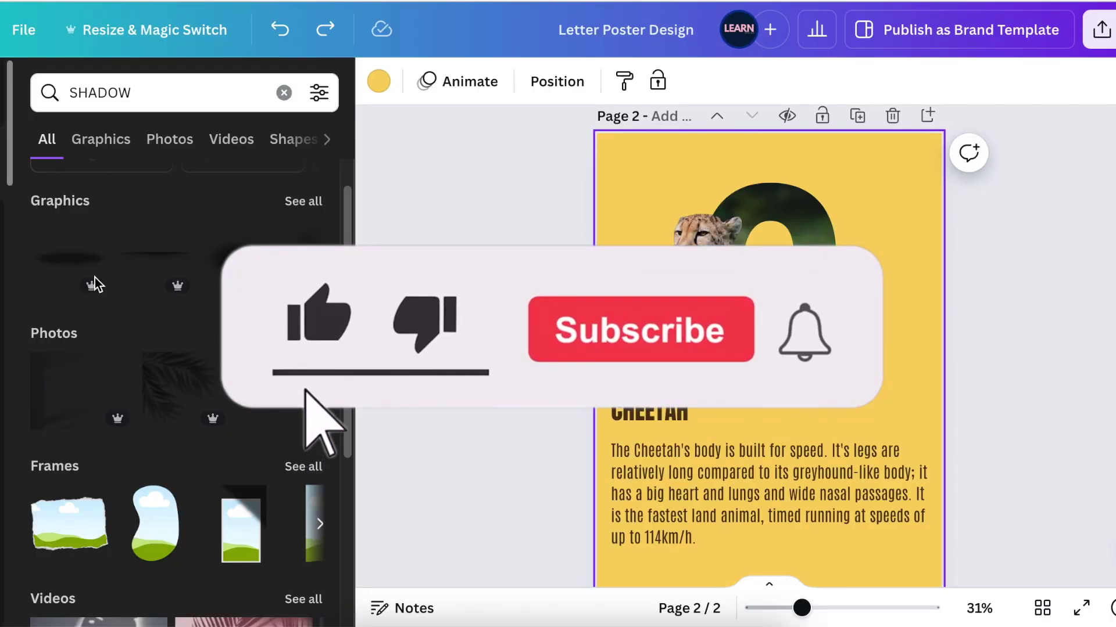
{"action": "left_click", "coordinate": [279, 30]}
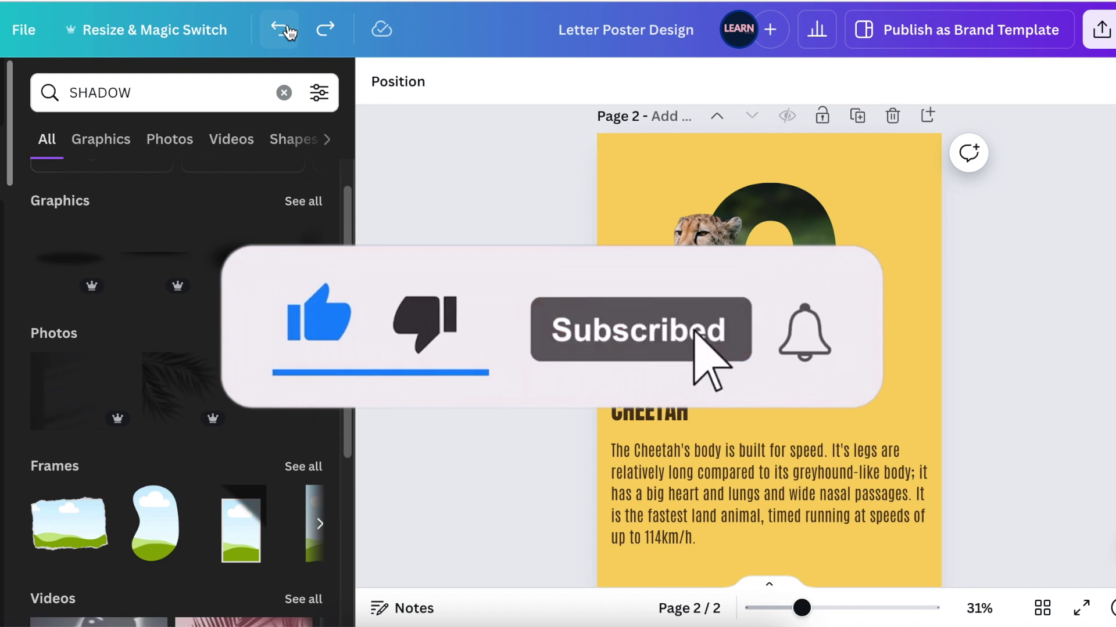
- Fade the cheetah shadow further and tint it with a custom golden-brown duotone
{"action": "left_click", "coordinate": [801, 81]}
{"action": "left_click_drag", "start_coordinate": [706, 161], "coordinate": [725, 162]}
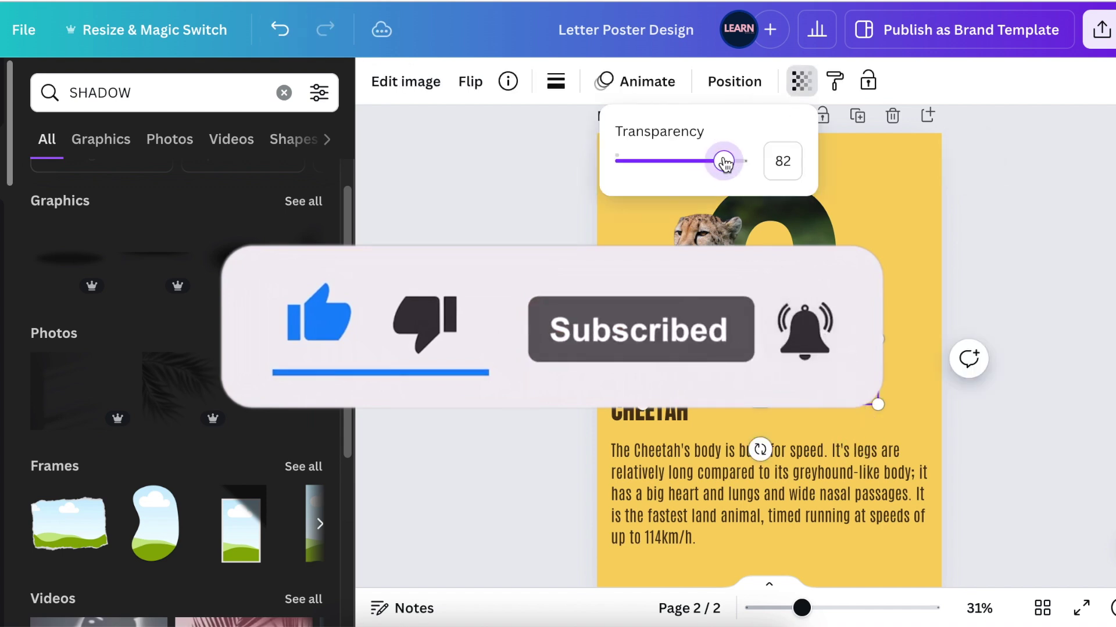
{"action": "left_click", "coordinate": [405, 81]}
{"action": "left_click", "coordinate": [180, 431]}
{"action": "left_click", "coordinate": [103, 307]}
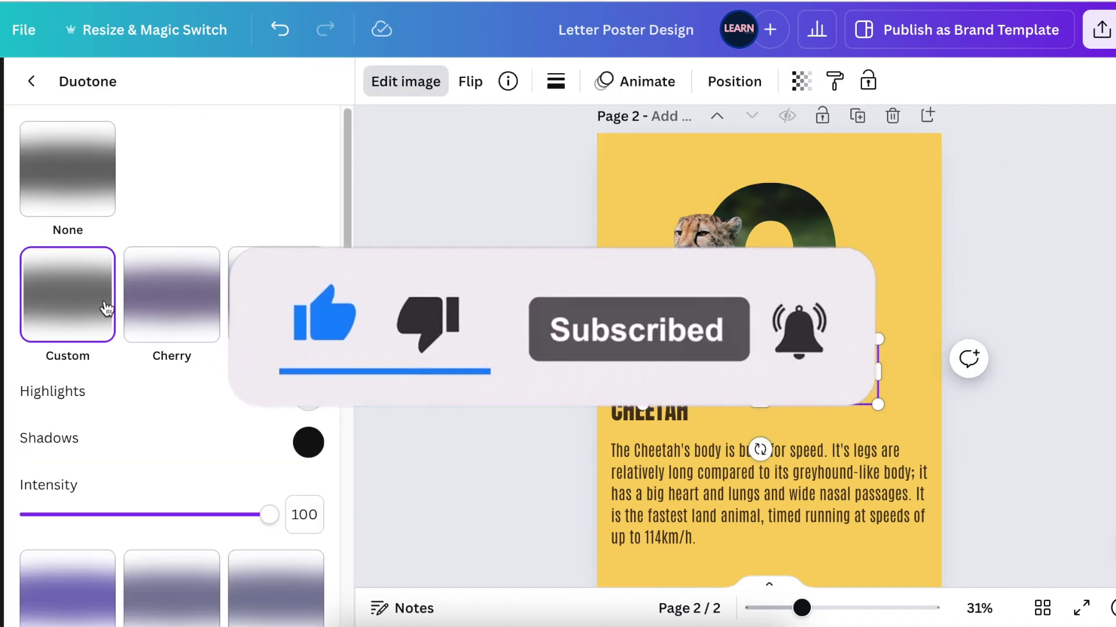
{"action": "left_click", "coordinate": [308, 441]}
{"action": "left_click_drag", "start_coordinate": [335, 354], "coordinate": [349, 353]}
{"action": "left_click_drag", "start_coordinate": [572, 266], "coordinate": [569, 269]}
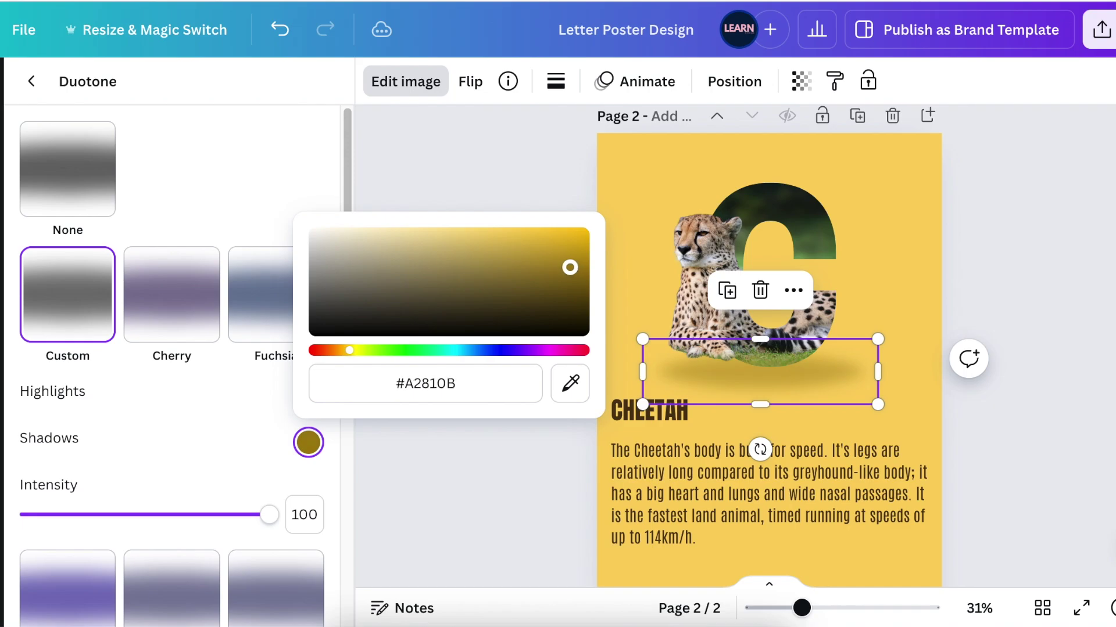